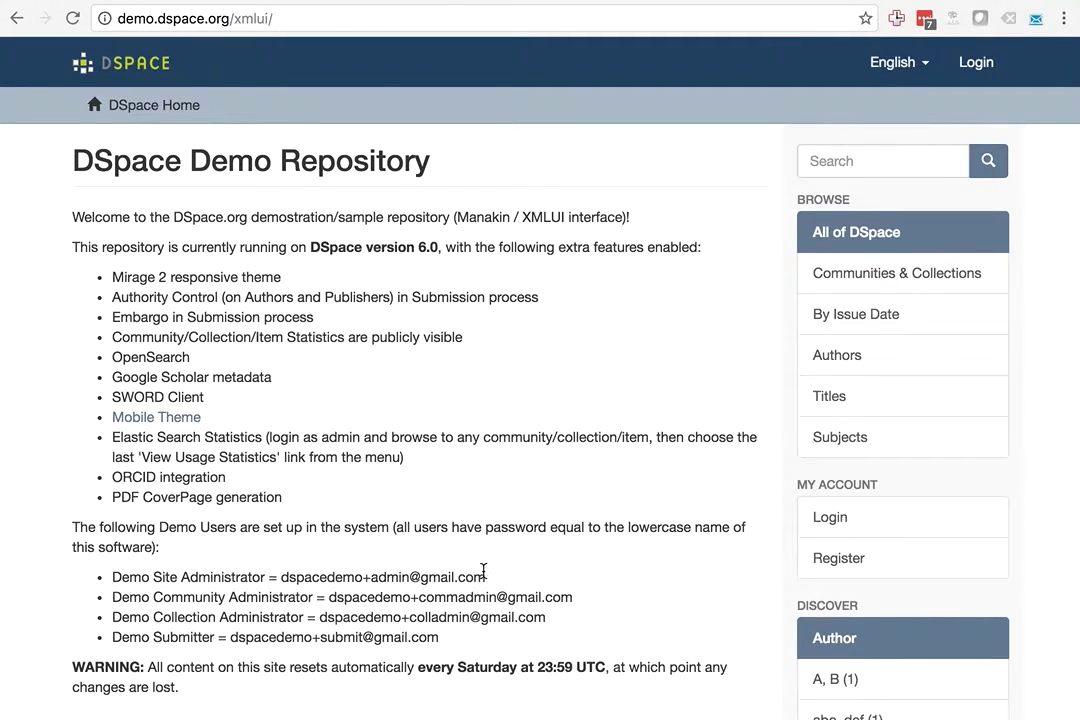
- Log in to DSpace using the demo site administrator's e-mail and password
drag(487, 577, 234, 574)
click(236, 574)
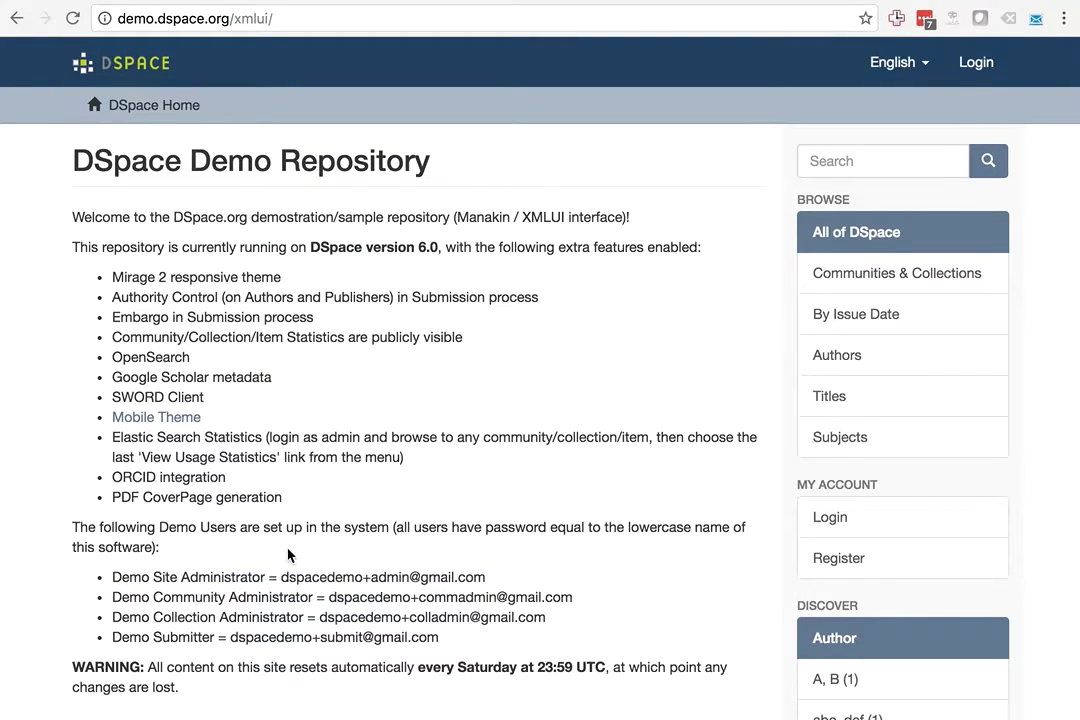
click(977, 60)
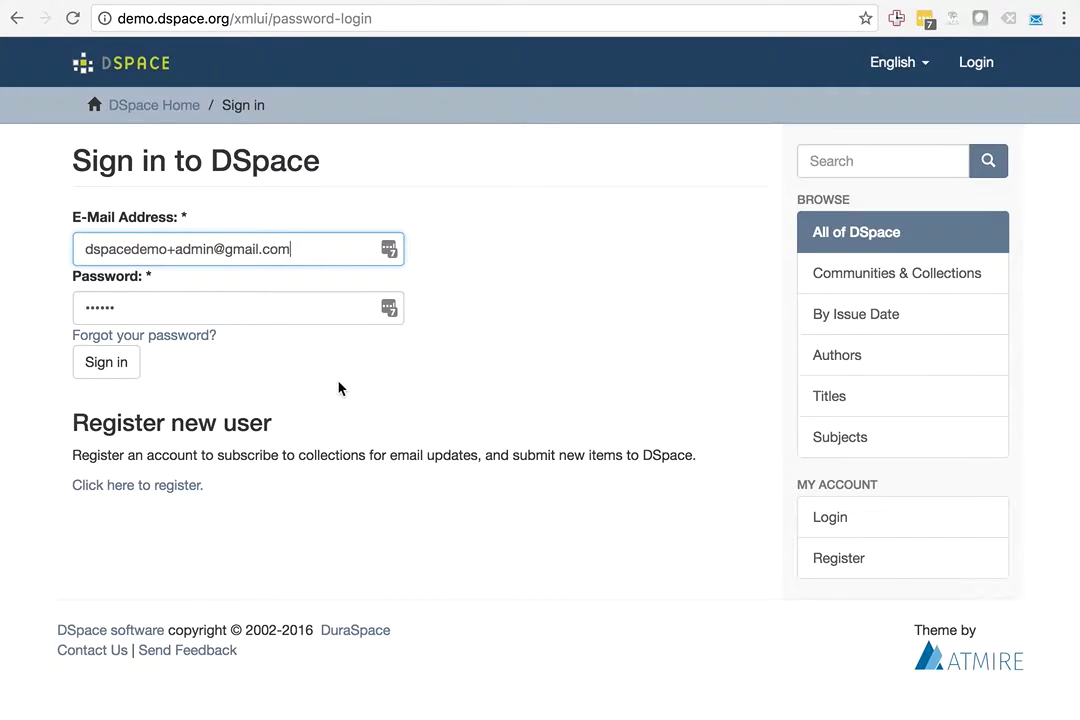
click(110, 366)
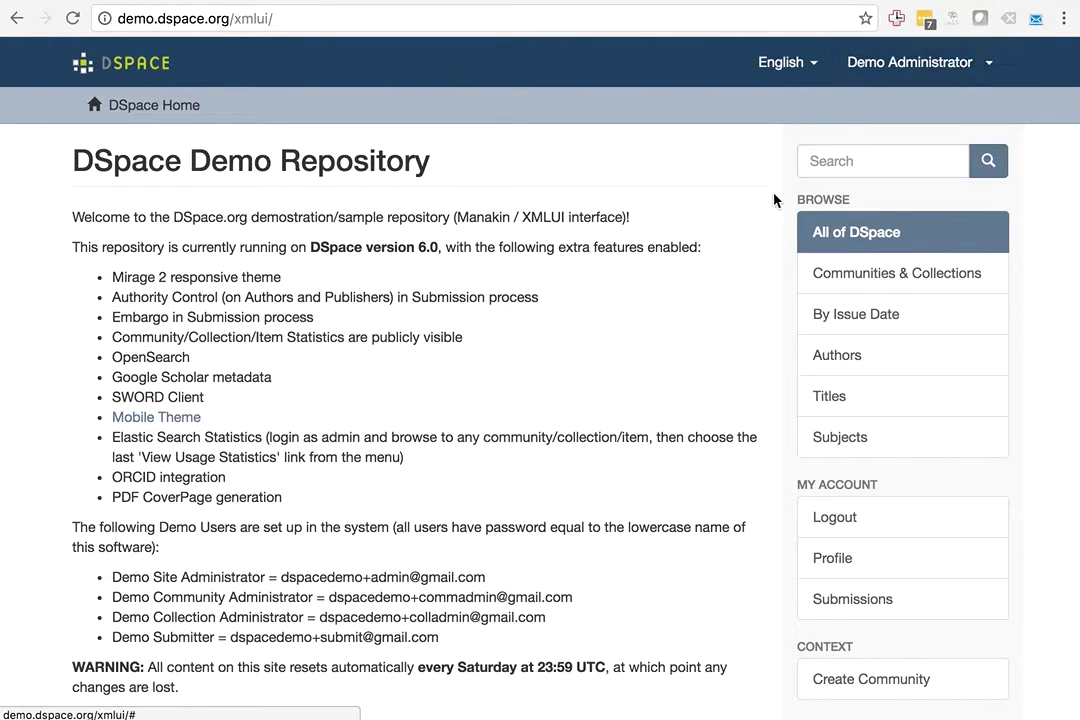
- Open Access Control > Authorizations from the Administrative sidebar
scroll(707, 314, down, 5)
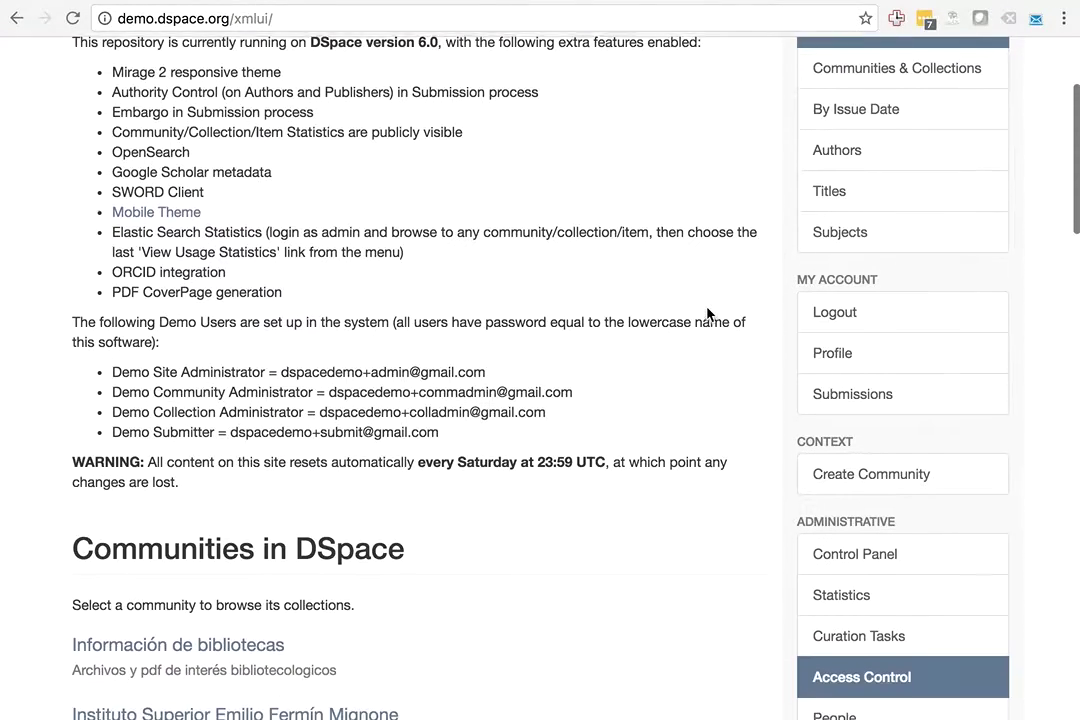
scroll(707, 314, down, 2)
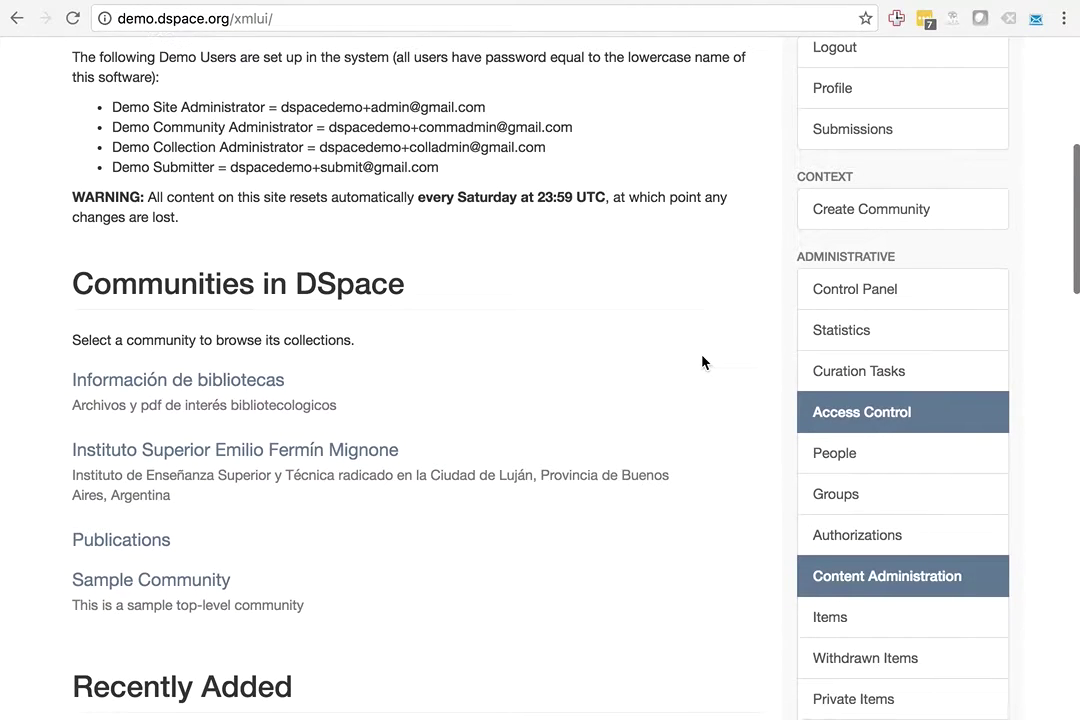
scroll(675, 452, down, 1)
scroll(675, 452, down, 1)
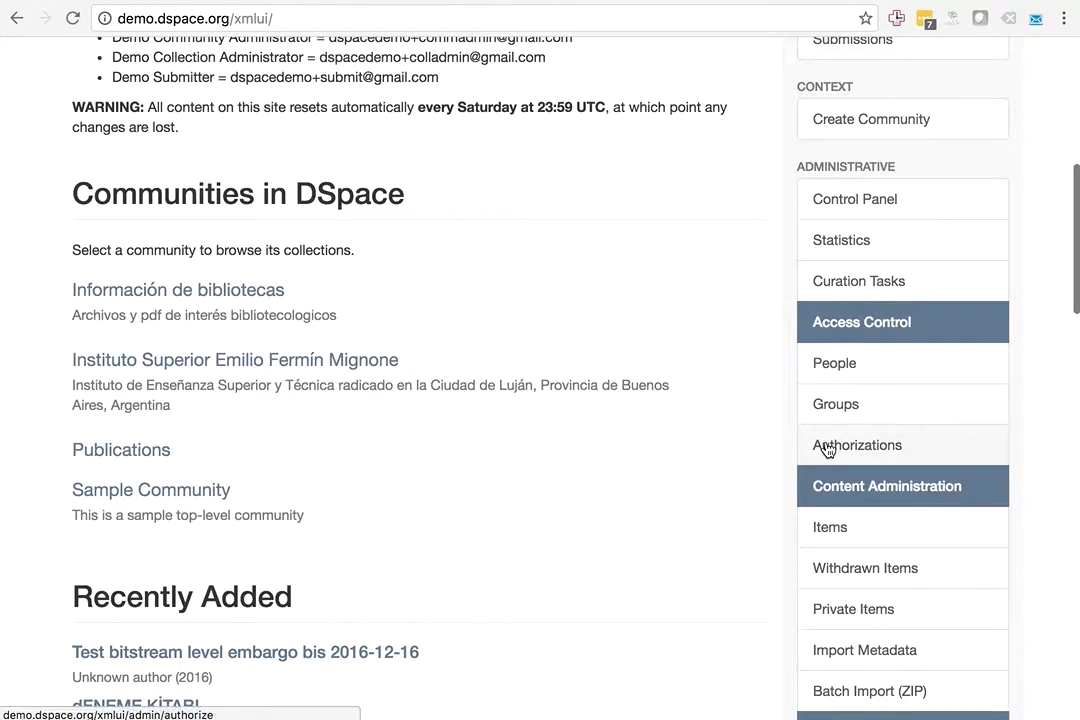
click(865, 450)
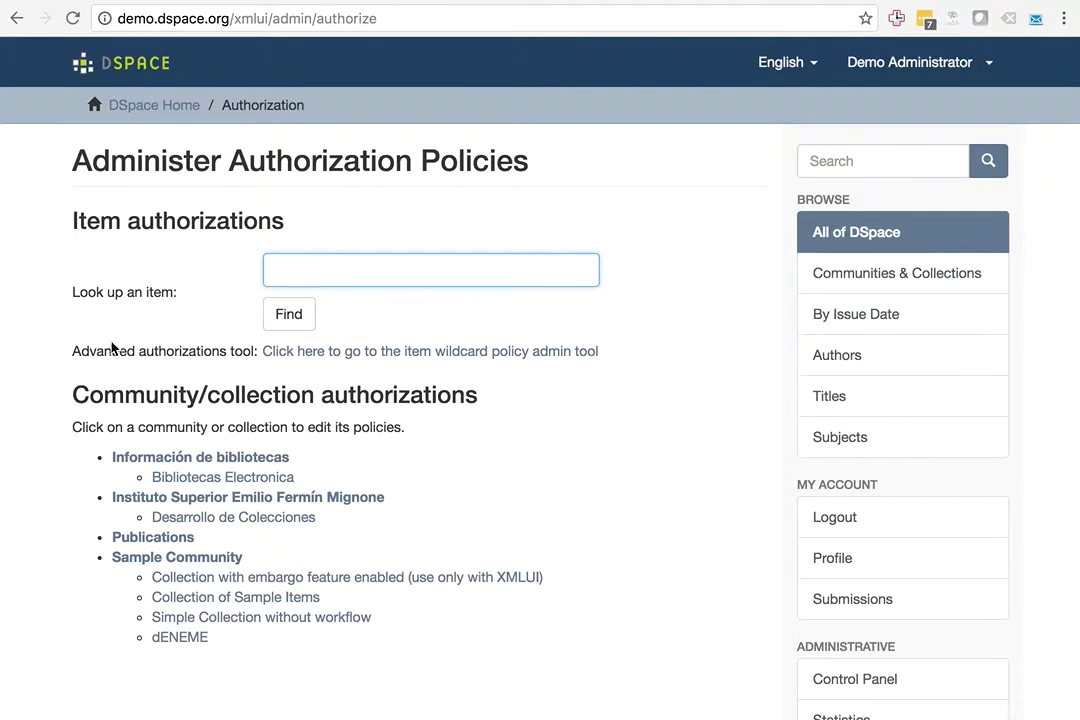
drag(62, 296, 219, 351)
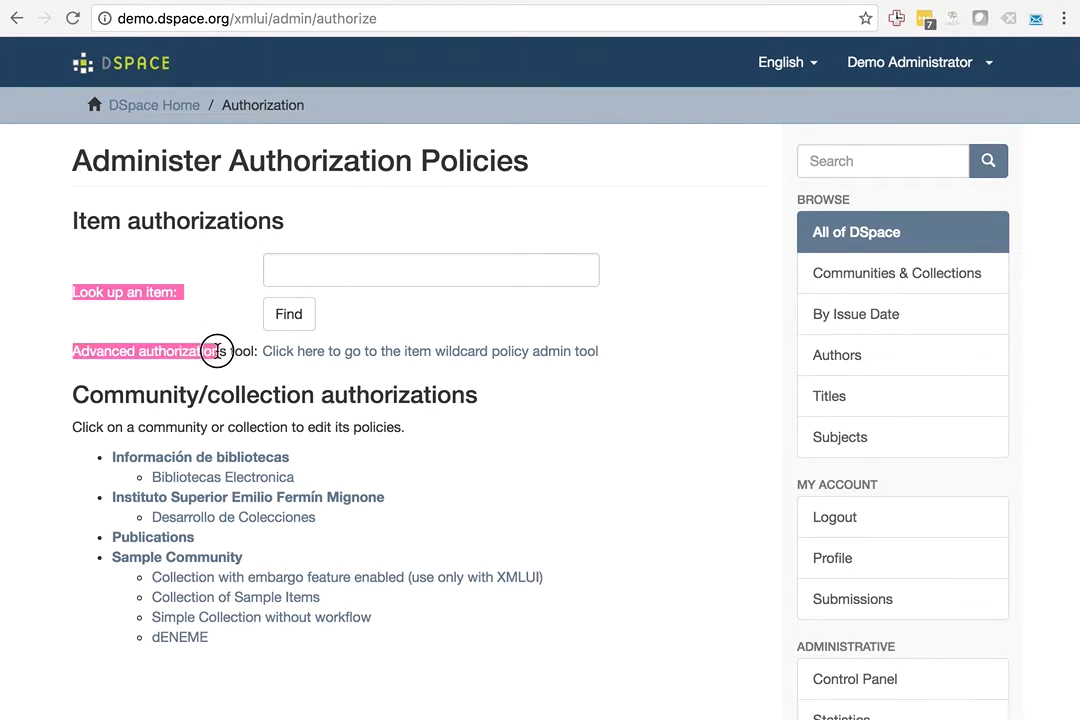
click(128, 350)
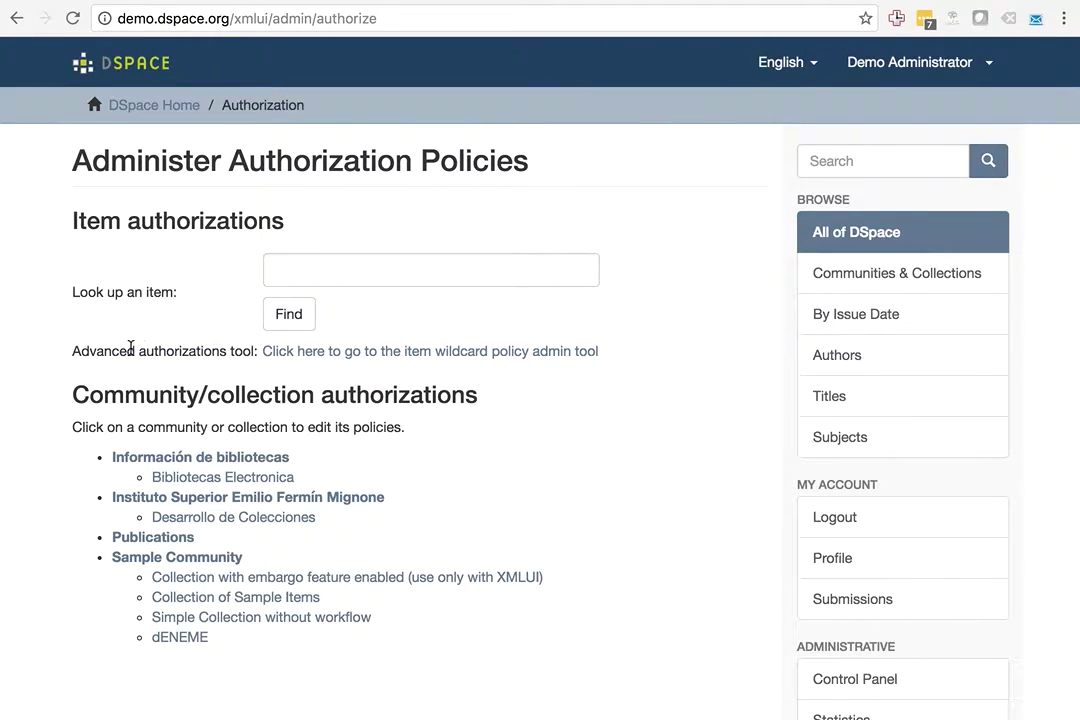
- Launch the item wildcard policy admin tool from the Authorizations page
click(516, 357)
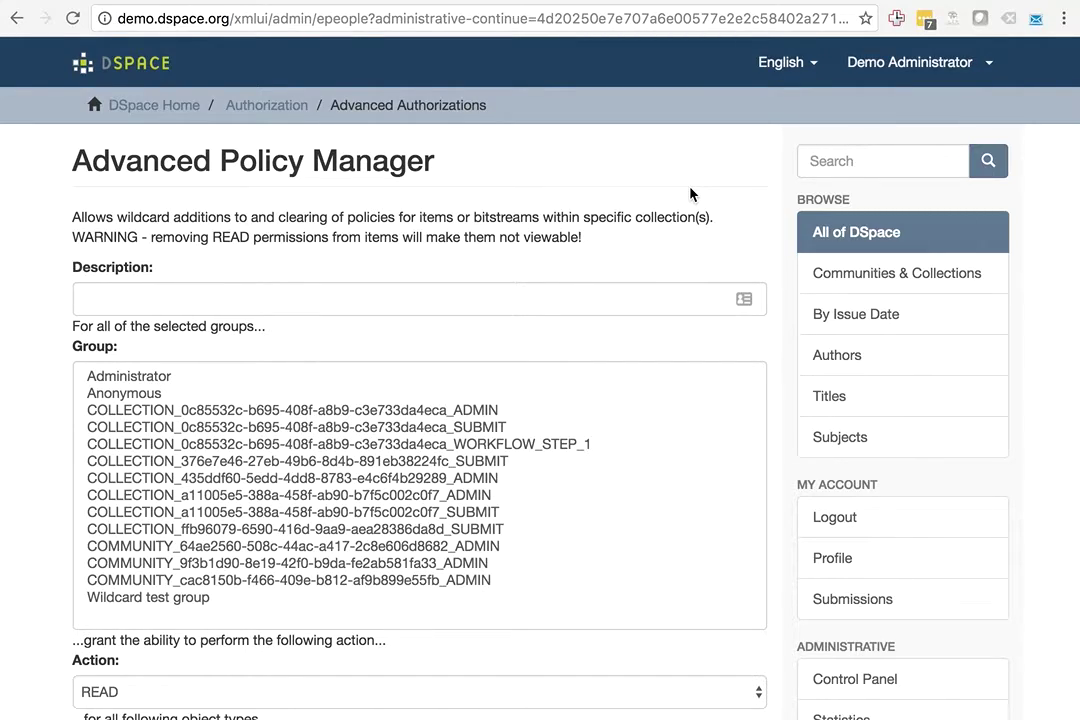
- Enter 'MyBitstreamPolicy' as the description and choose Wildcard test group as the group
click(437, 292)
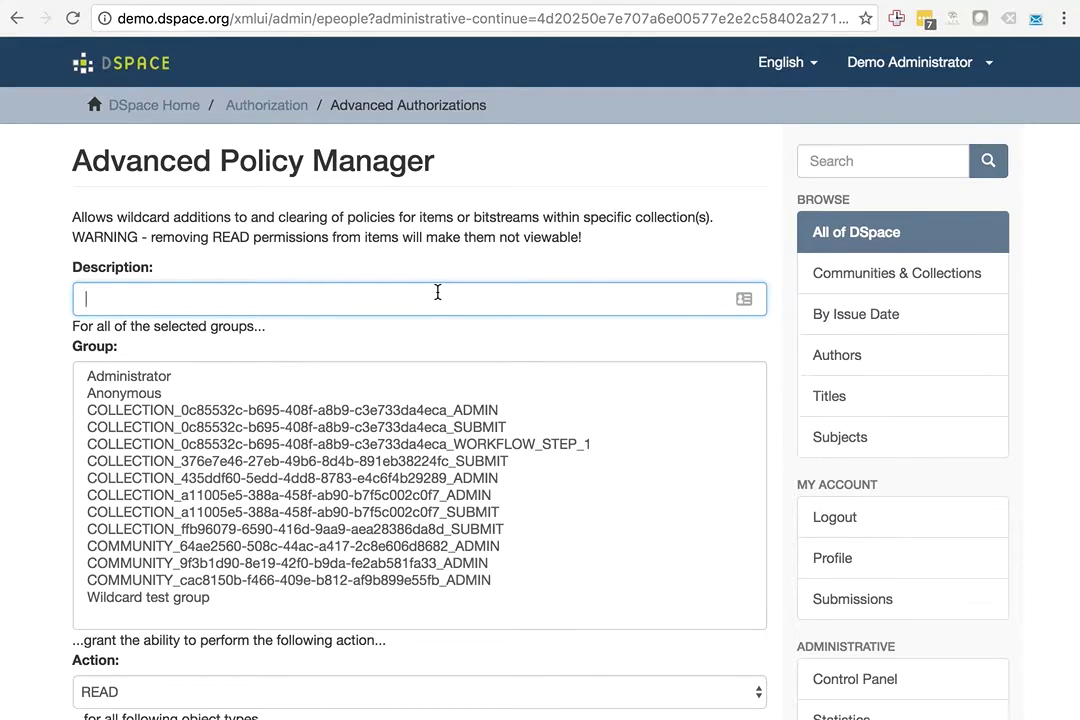
text(MyBitstreamPolicy)
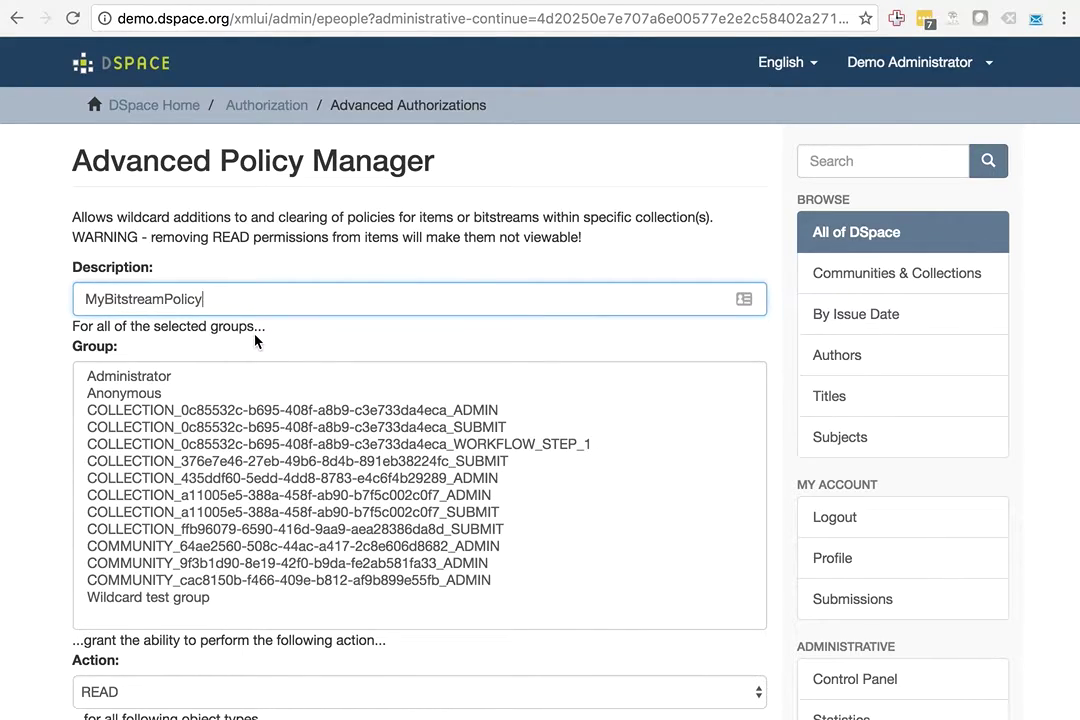
click(214, 330)
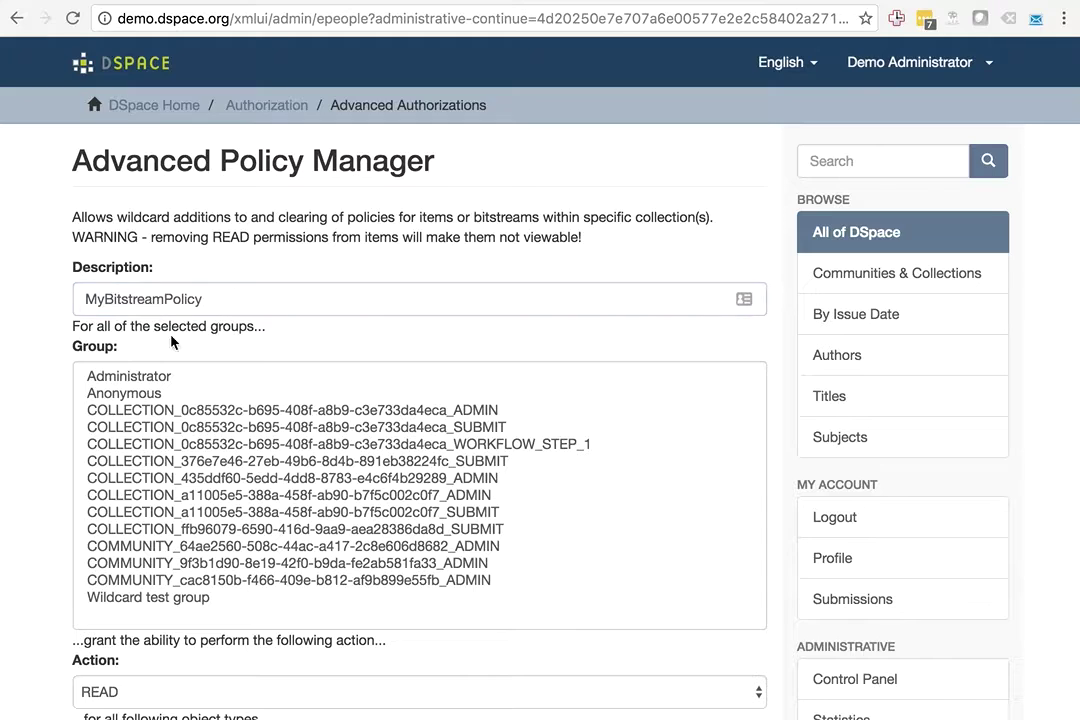
scroll(41, 347, down, 2)
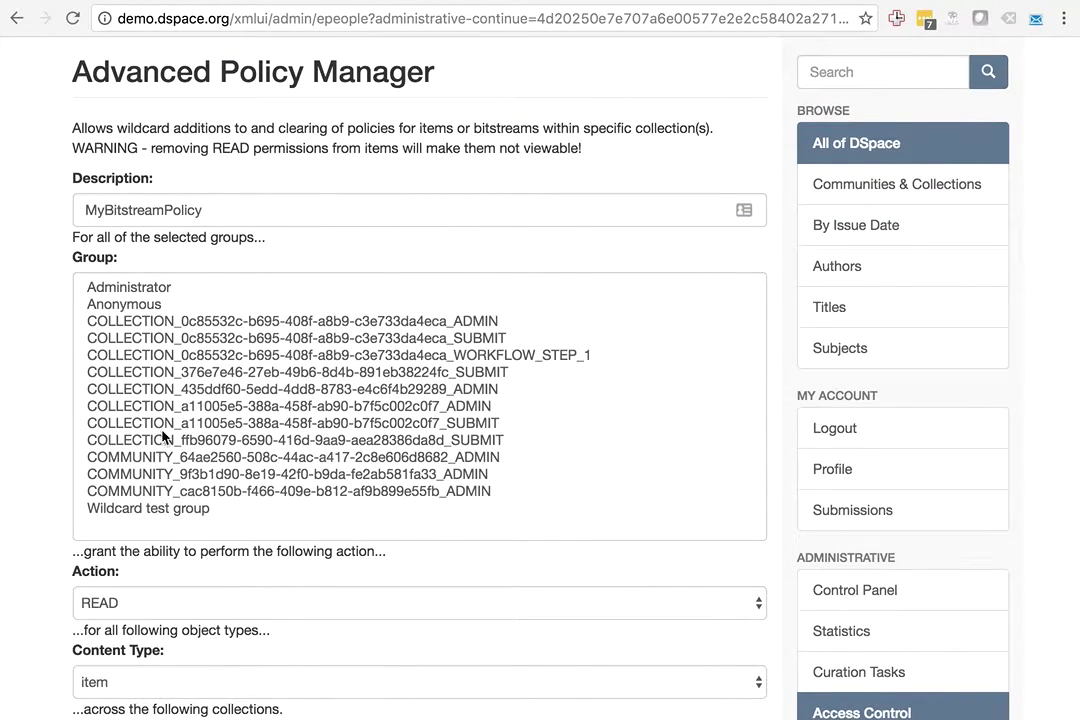
scroll(31, 419, down, 1)
scroll(31, 419, down, 1)
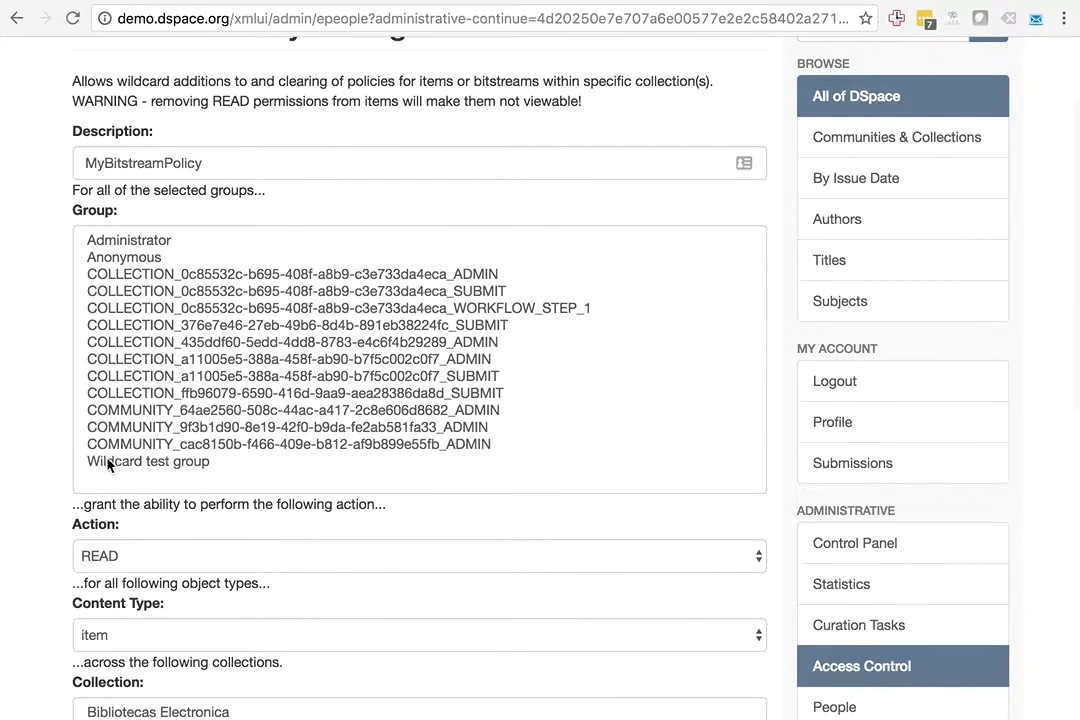
click(182, 463)
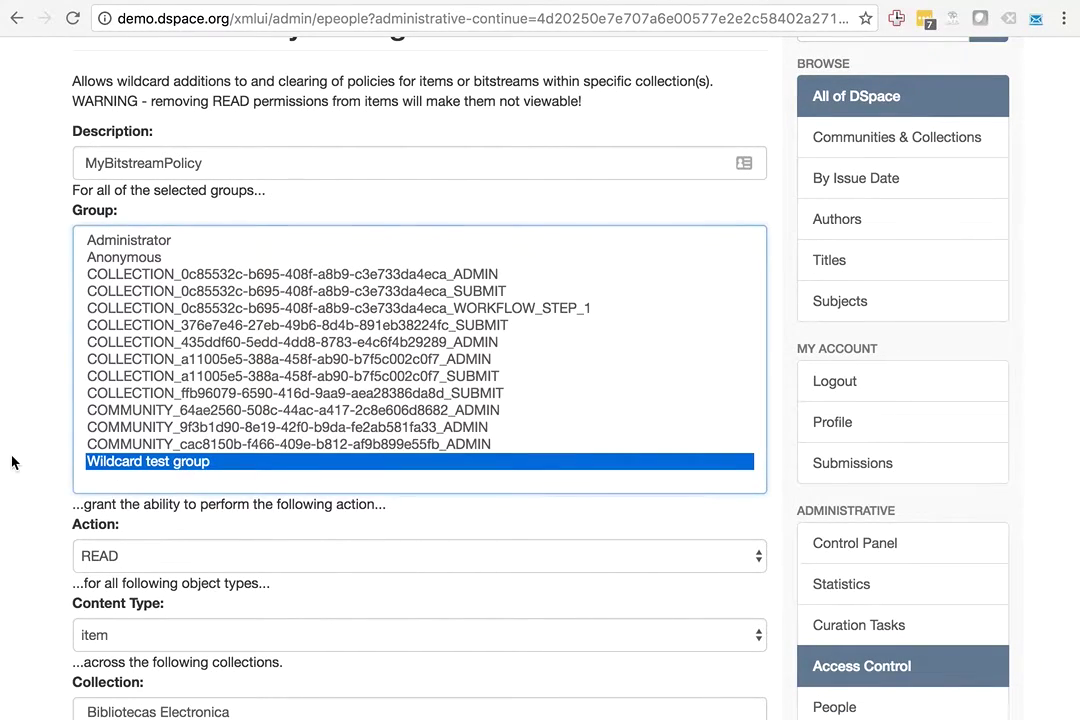
scroll(13, 463, down, 5)
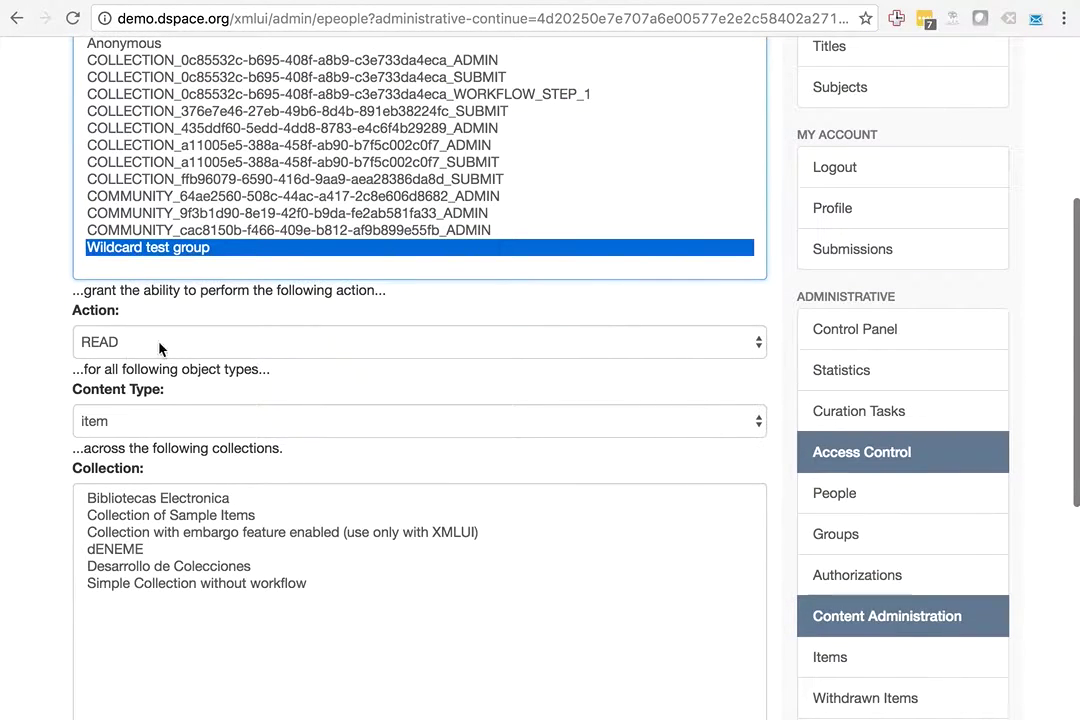
- Keep READ as the action and change the content type from item to bitstream
click(179, 343)
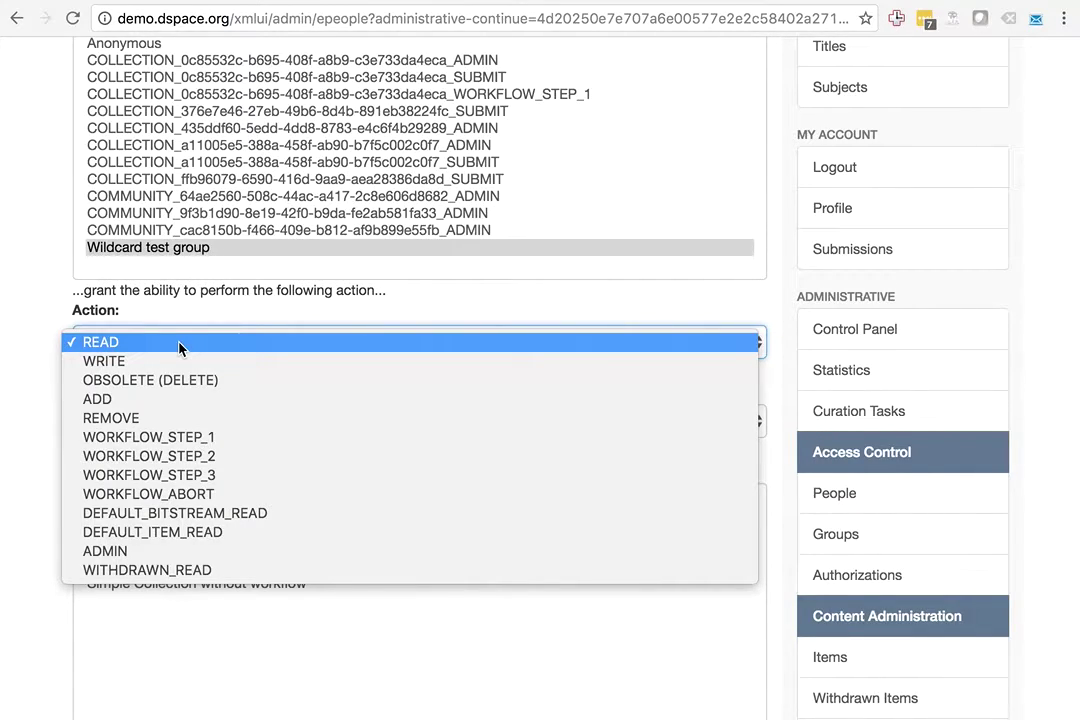
click(114, 347)
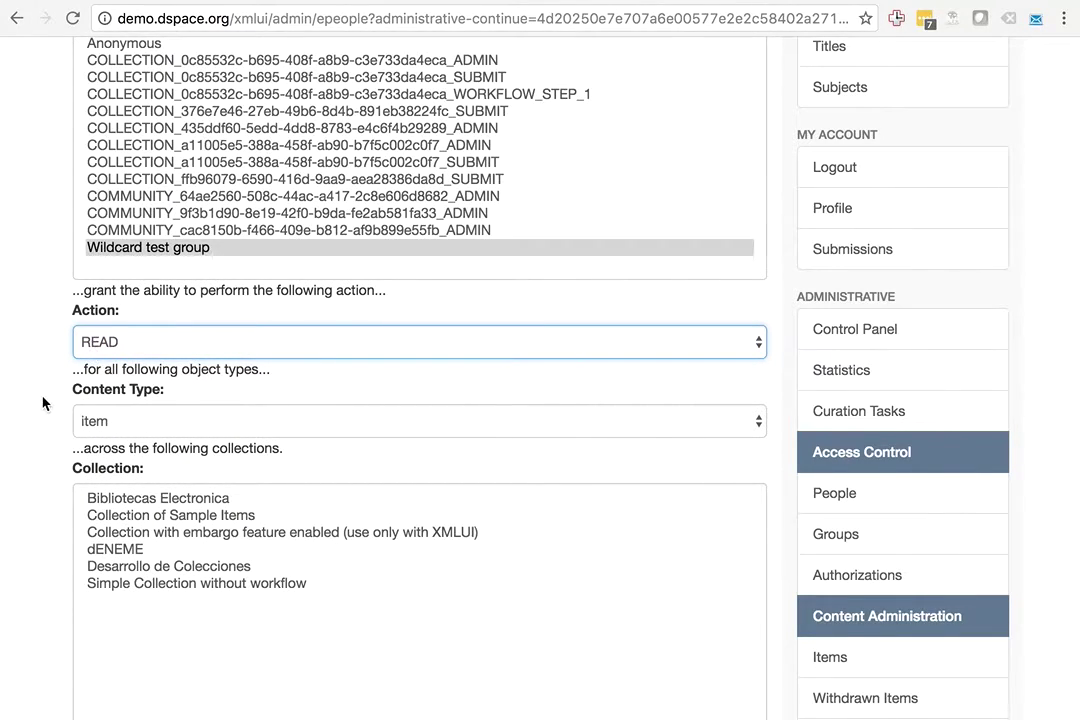
click(111, 431)
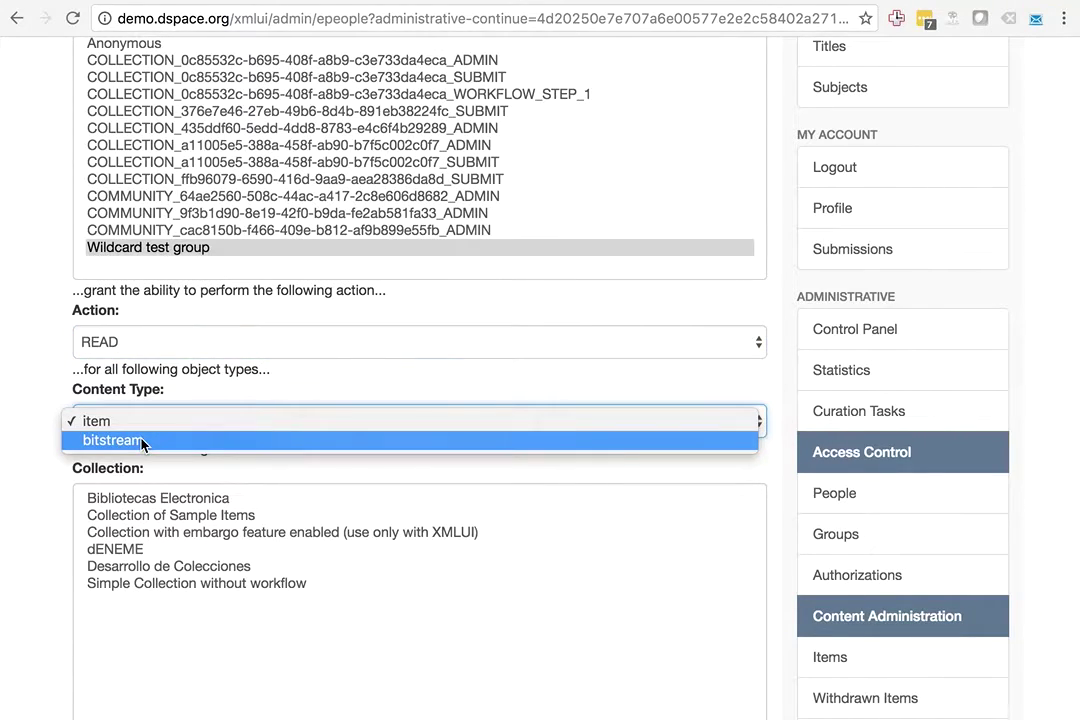
click(118, 441)
click(19, 451)
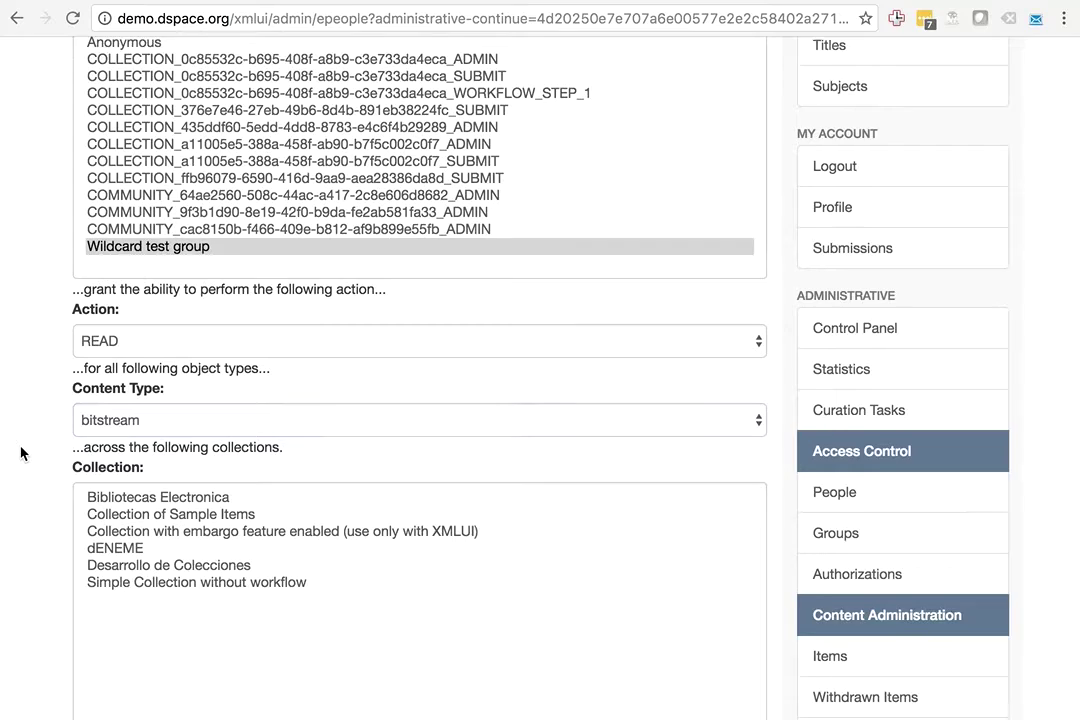
scroll(20, 453, down, 2)
scroll(20, 453, down, 1)
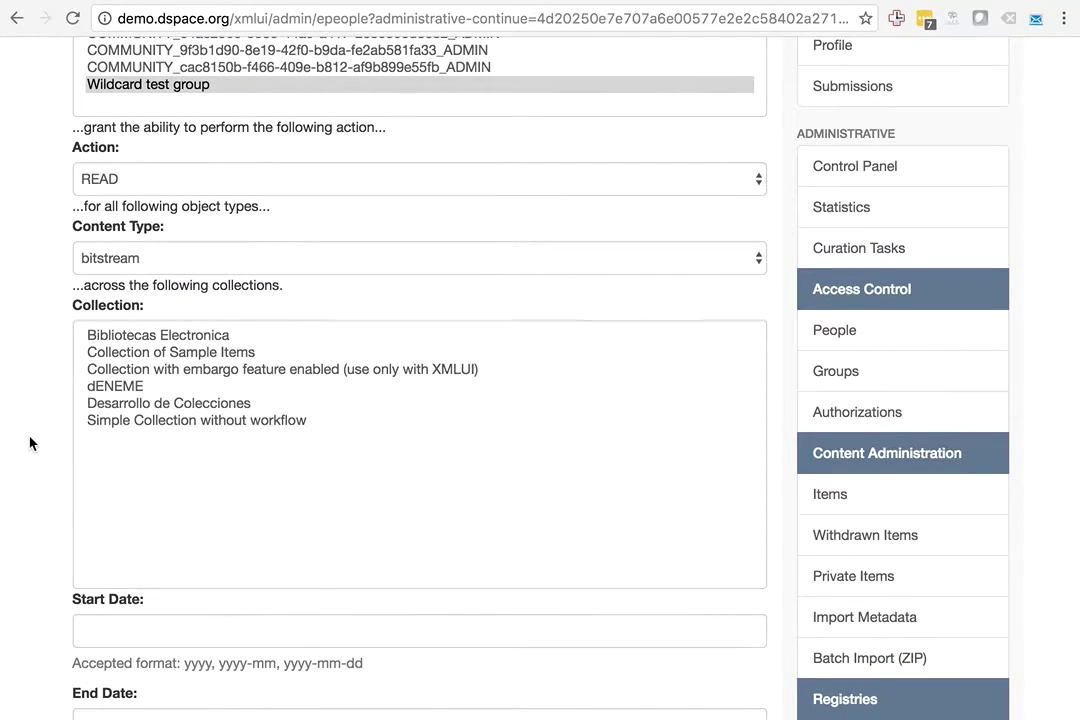
- Select Simple Collection without workflow as the target collection
click(165, 422)
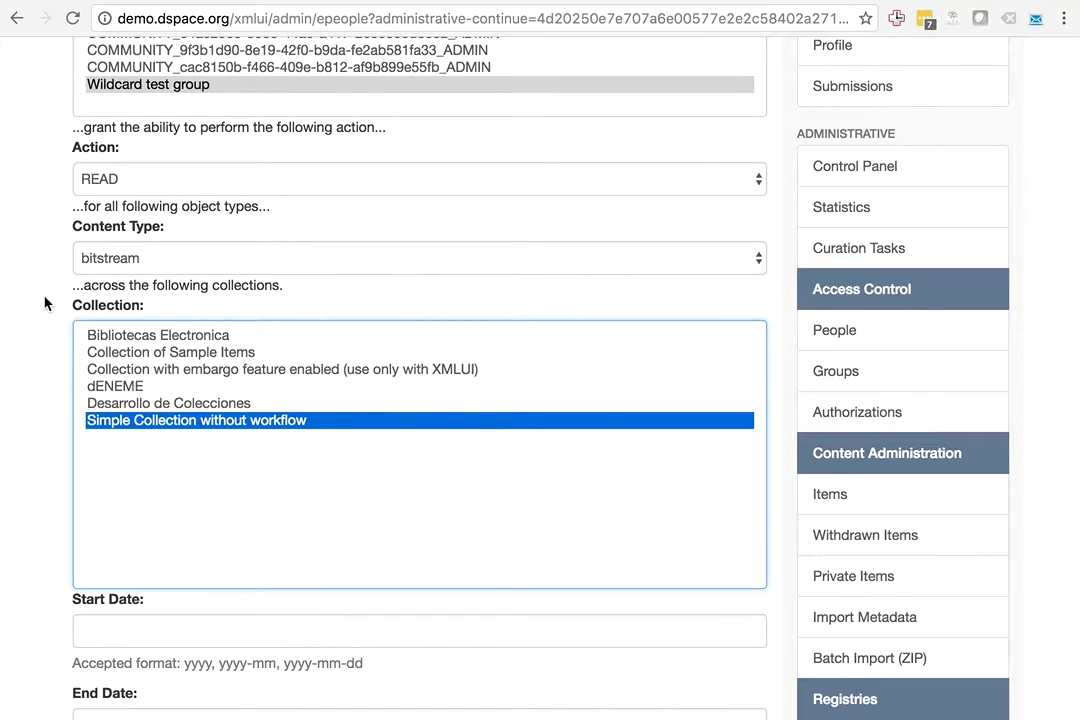
scroll(44, 304, down, 5)
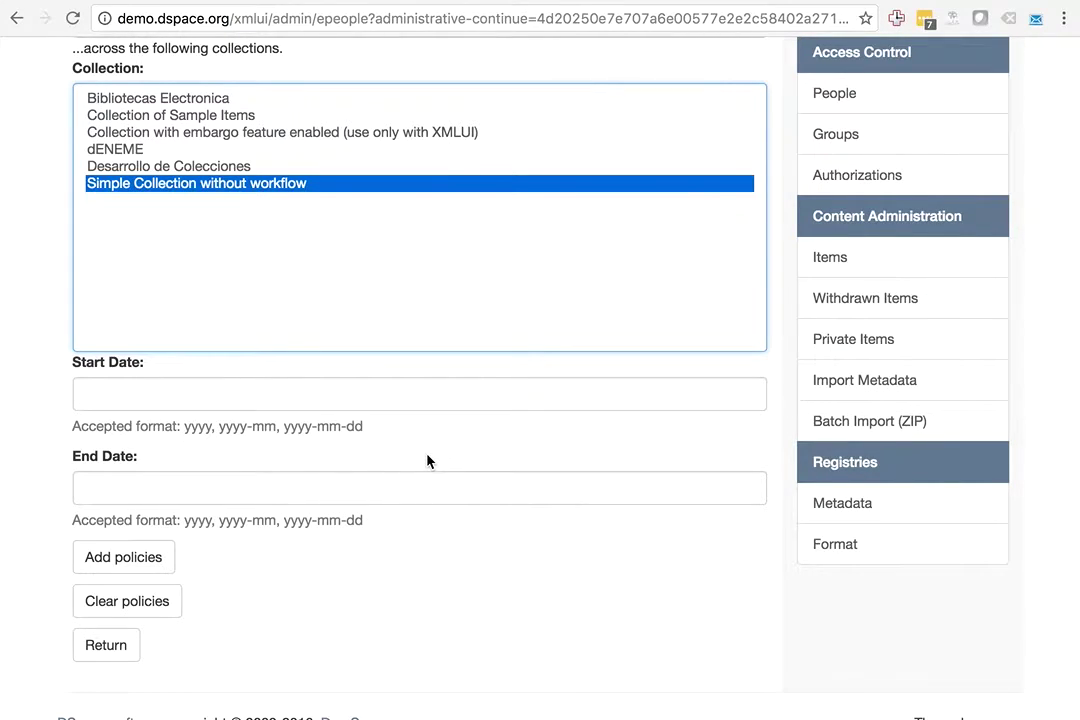
scroll(427, 458, up, 3)
scroll(427, 458, down, 3)
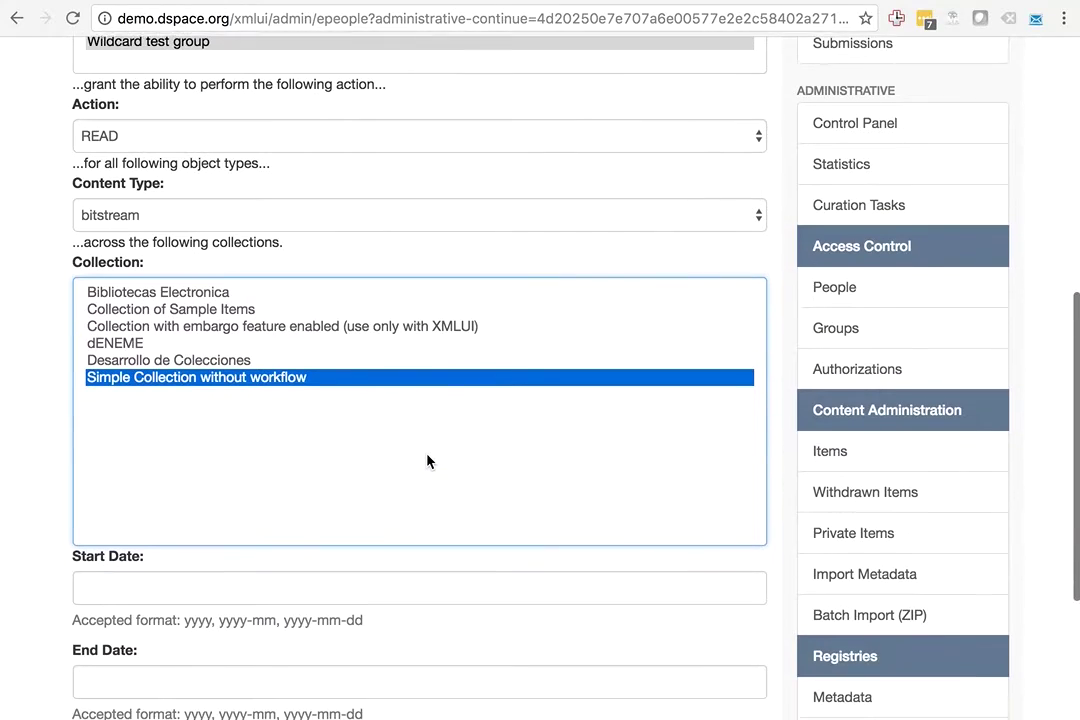
scroll(427, 461, down, 1)
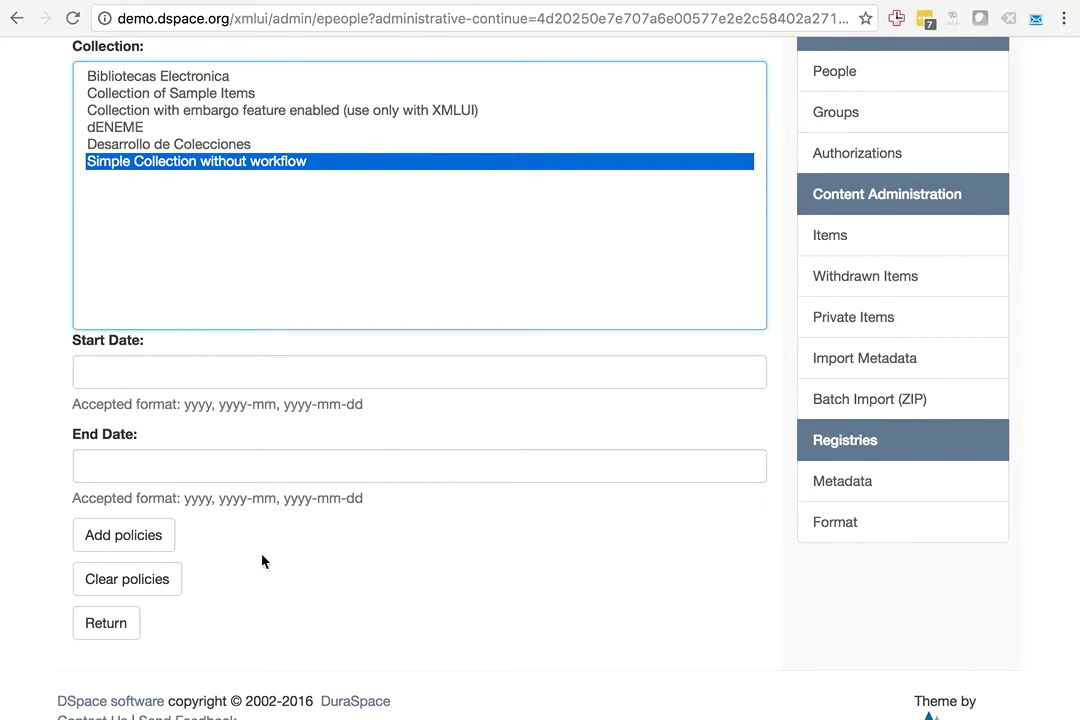
- Add the bitstream READ policy to Simple Collection without workflow, then reopen the wildcard tool
click(140, 536)
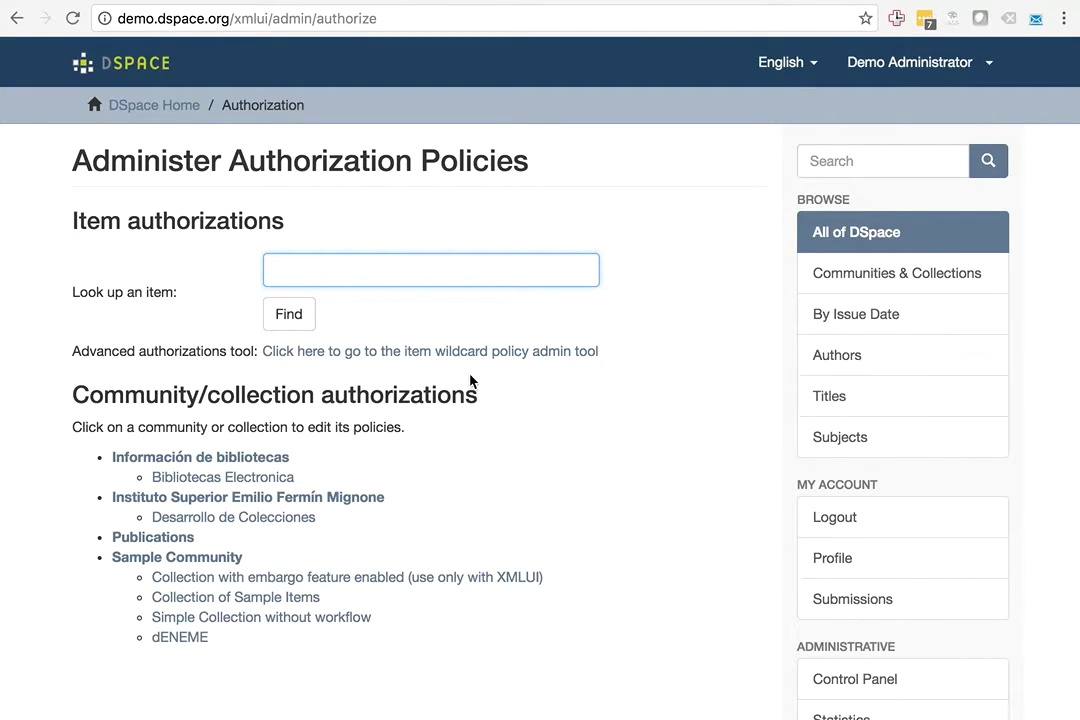
click(423, 352)
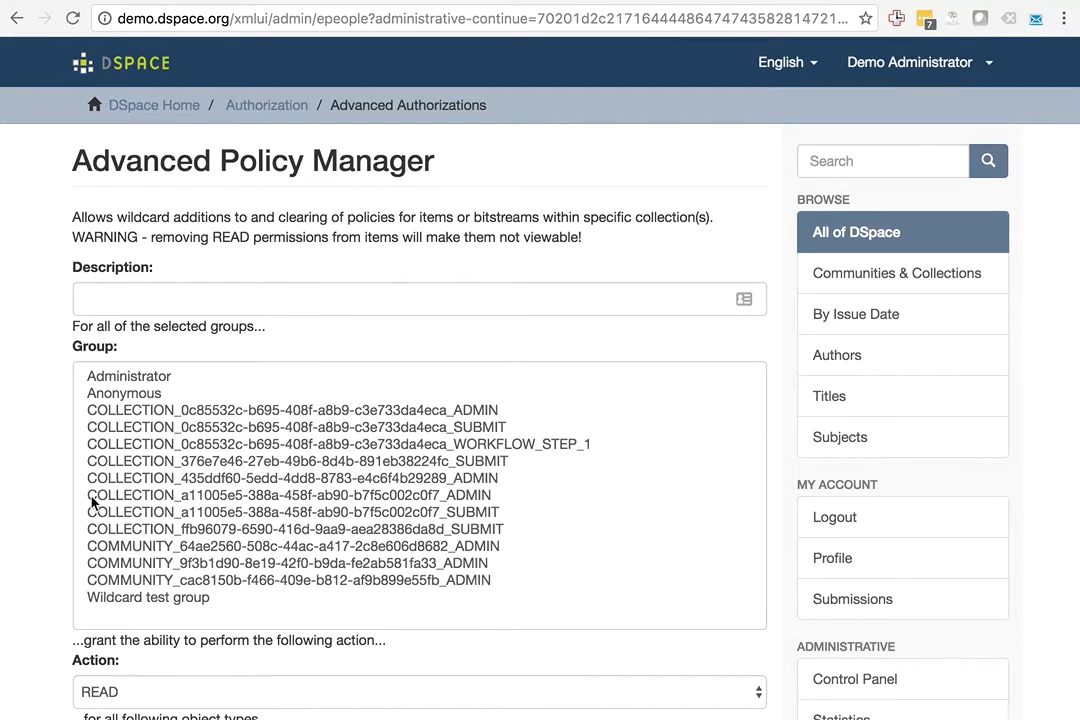
scroll(60, 537, down, 6)
scroll(60, 537, down, 2)
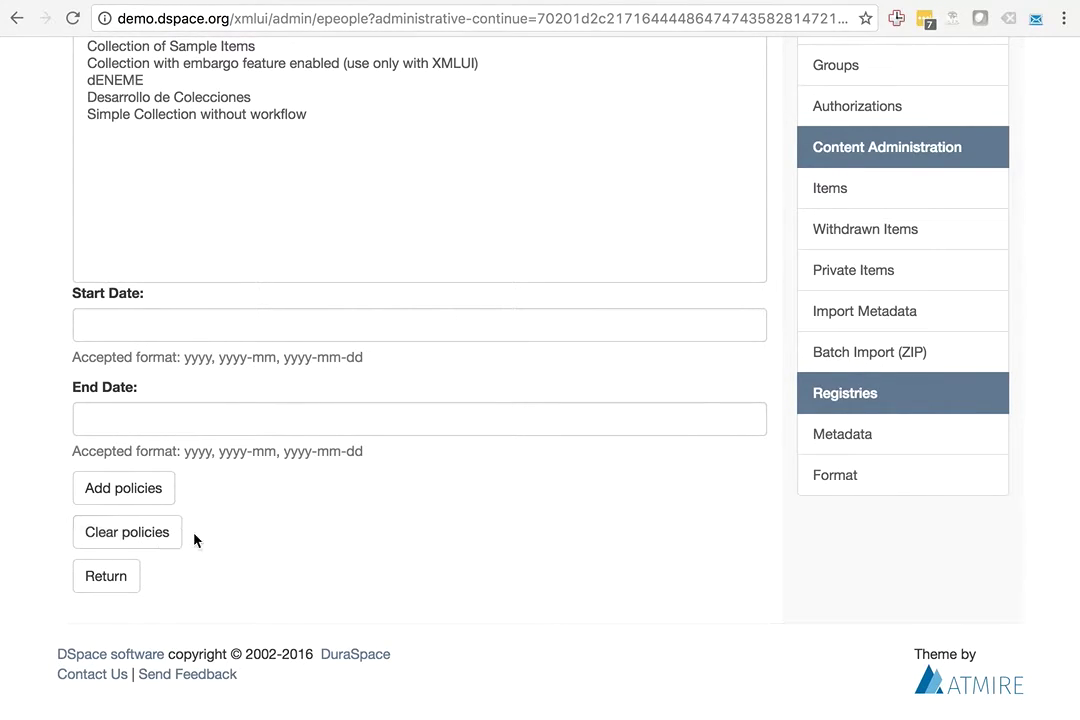
scroll(307, 532, up, 4)
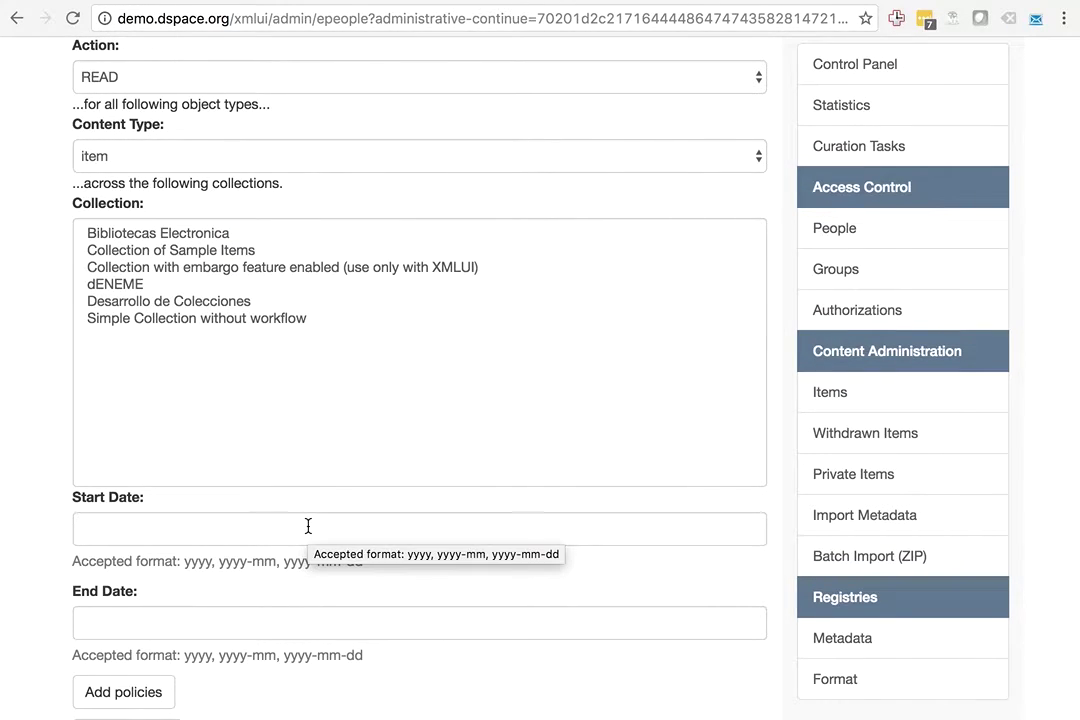
scroll(237, 372, up, 3)
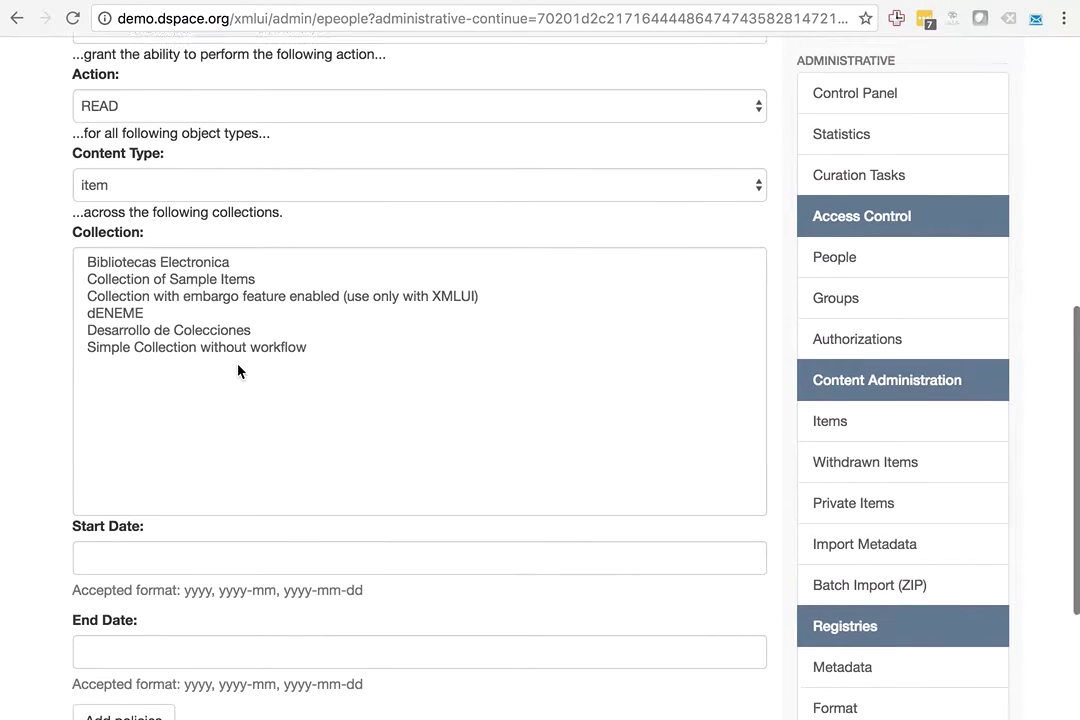
- Set content type to bitstream, select Bibliotecas Electronica, and clear its policies
click(166, 304)
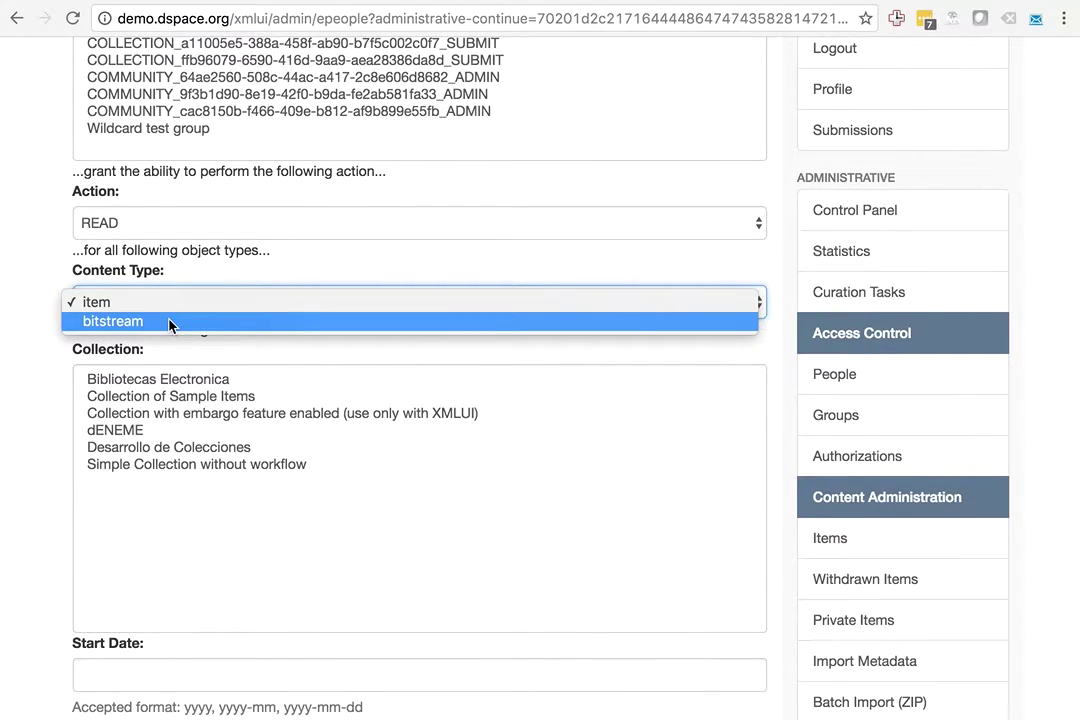
click(168, 322)
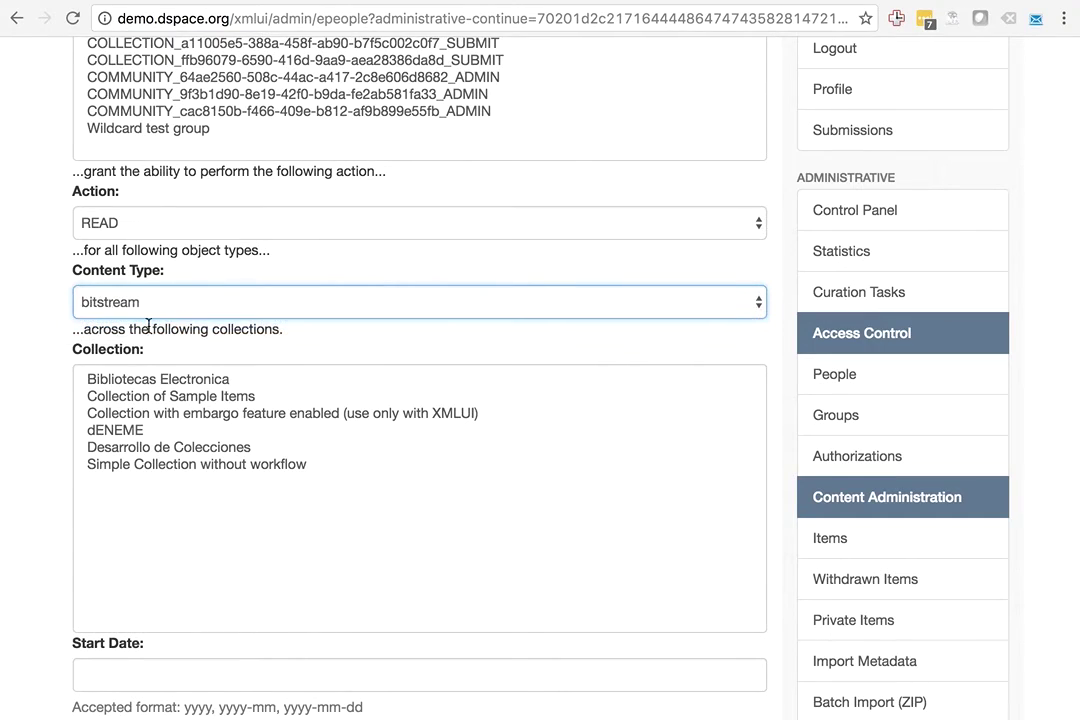
click(174, 380)
scroll(54, 418, down, 5)
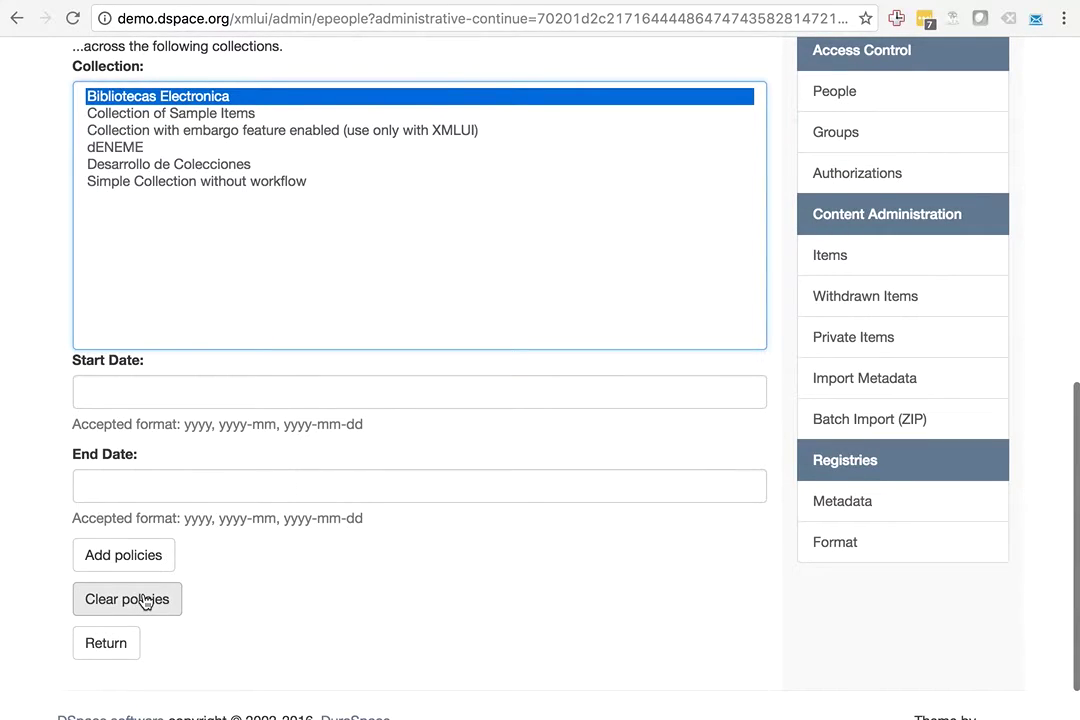
click(145, 598)
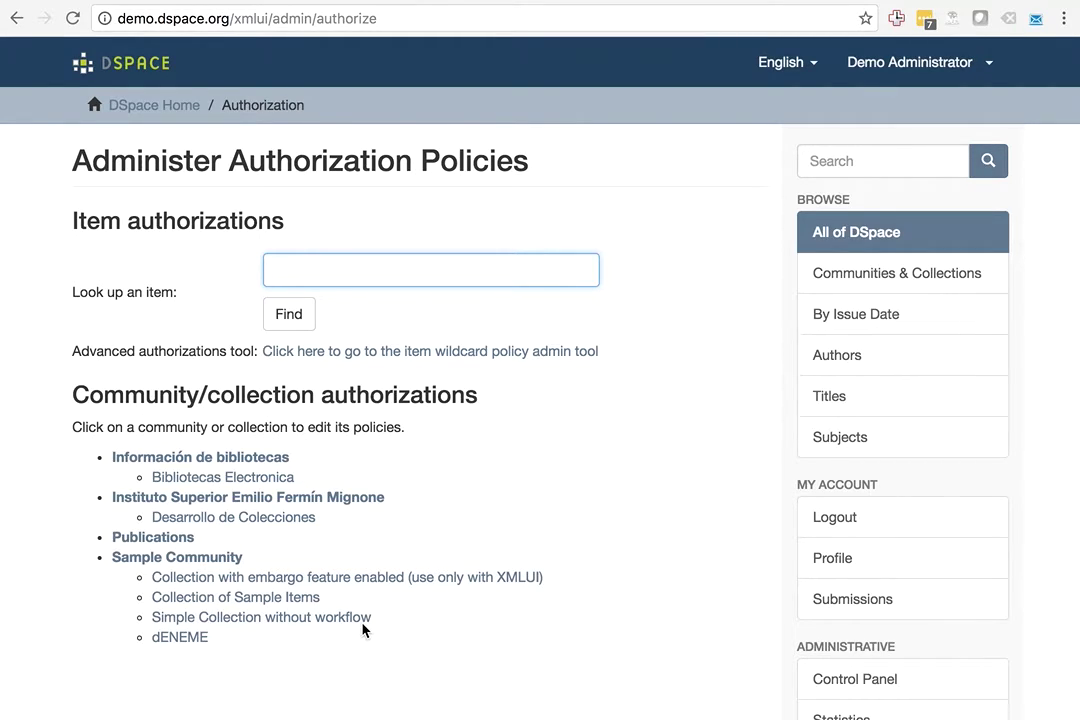
- Browse Información de bibliotecas > Bibliotecas Electronica by title, then return to DSpace Home
click(139, 108)
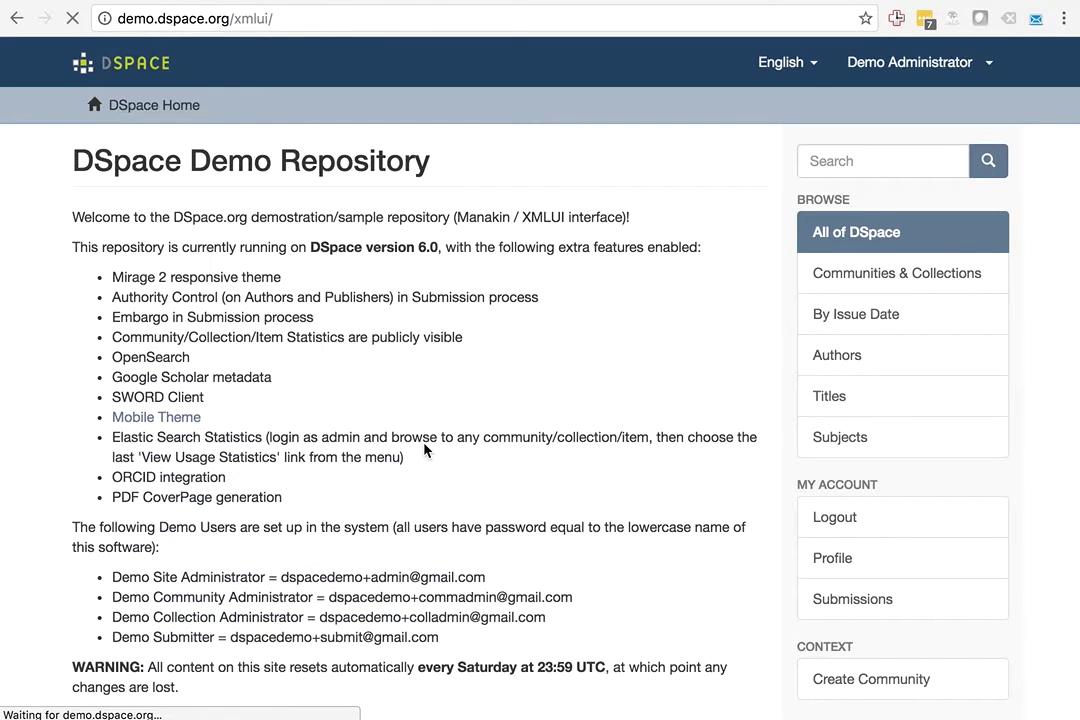
scroll(424, 450, down, 5)
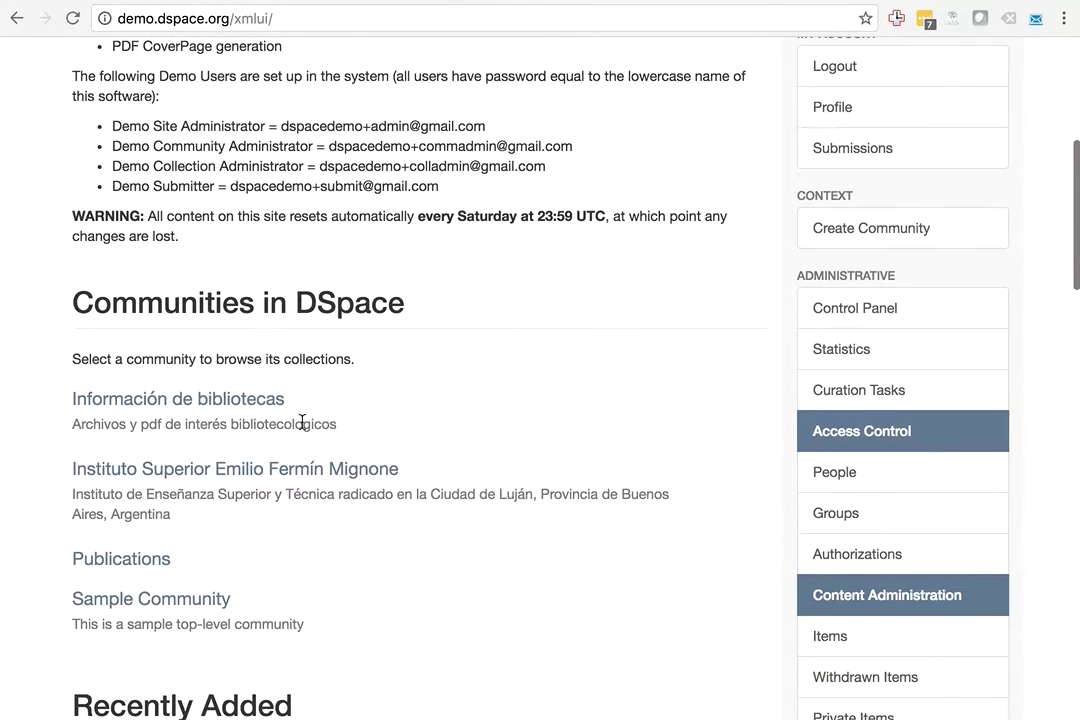
click(244, 402)
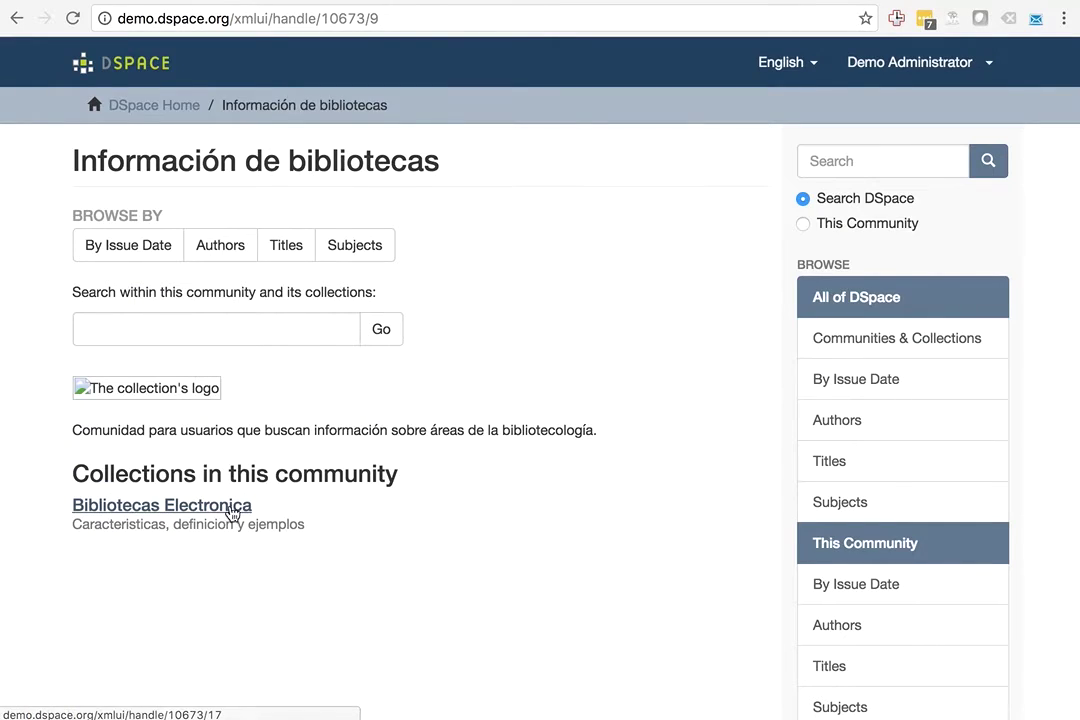
click(178, 513)
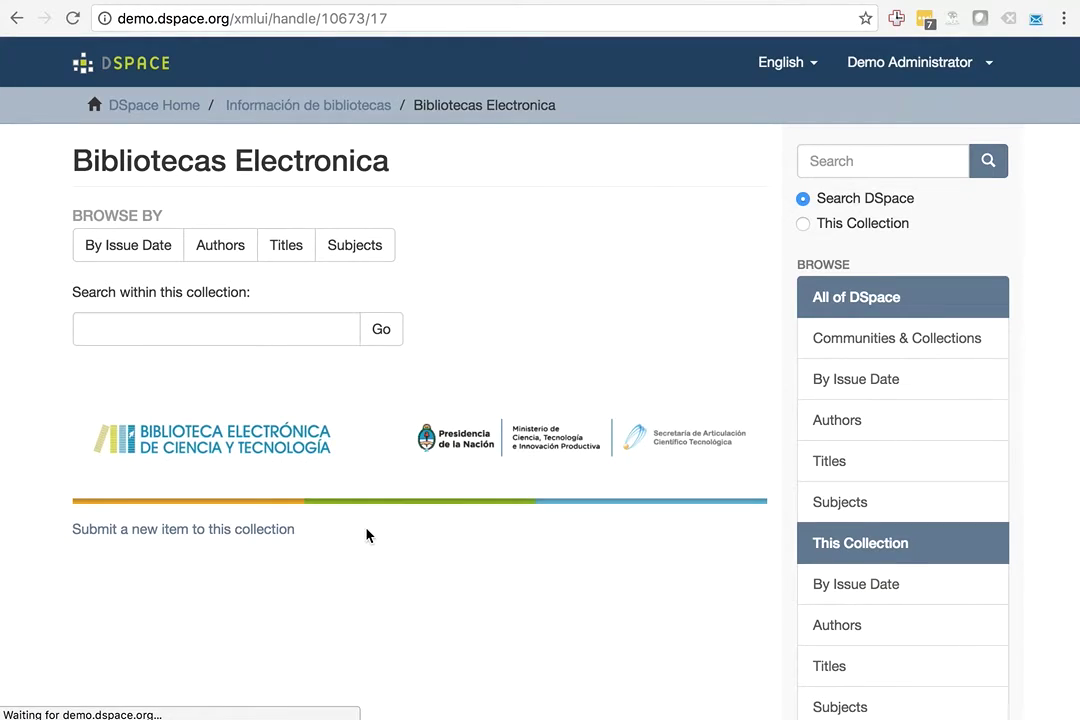
scroll(335, 550, down, 1)
scroll(335, 545, up, 1)
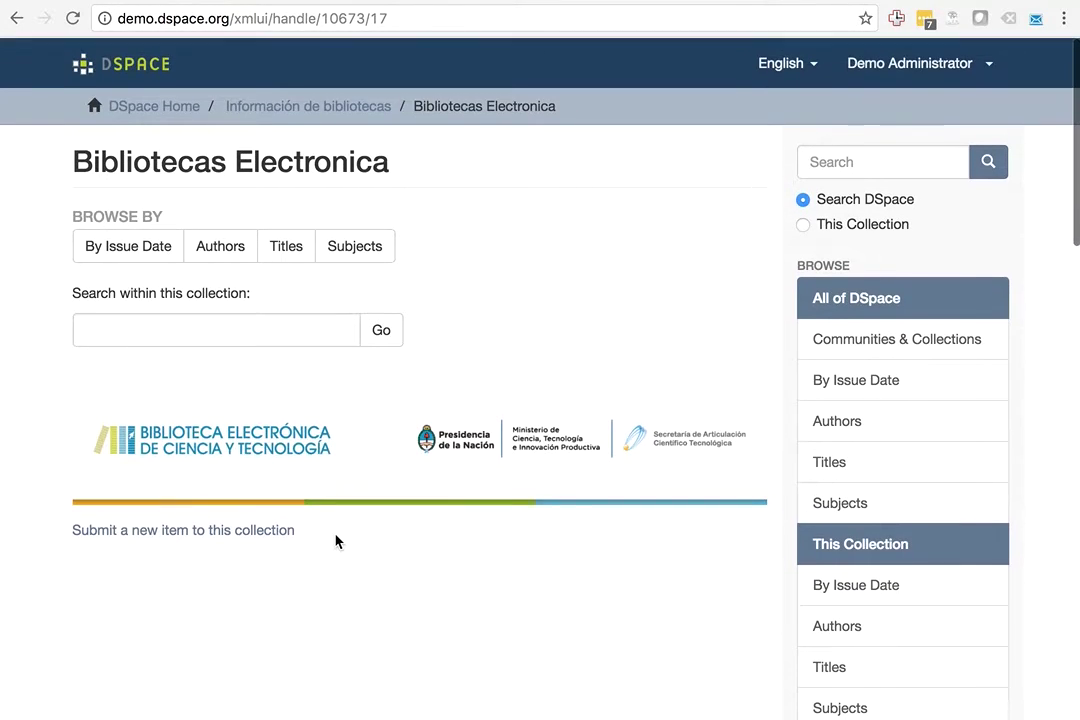
click(297, 248)
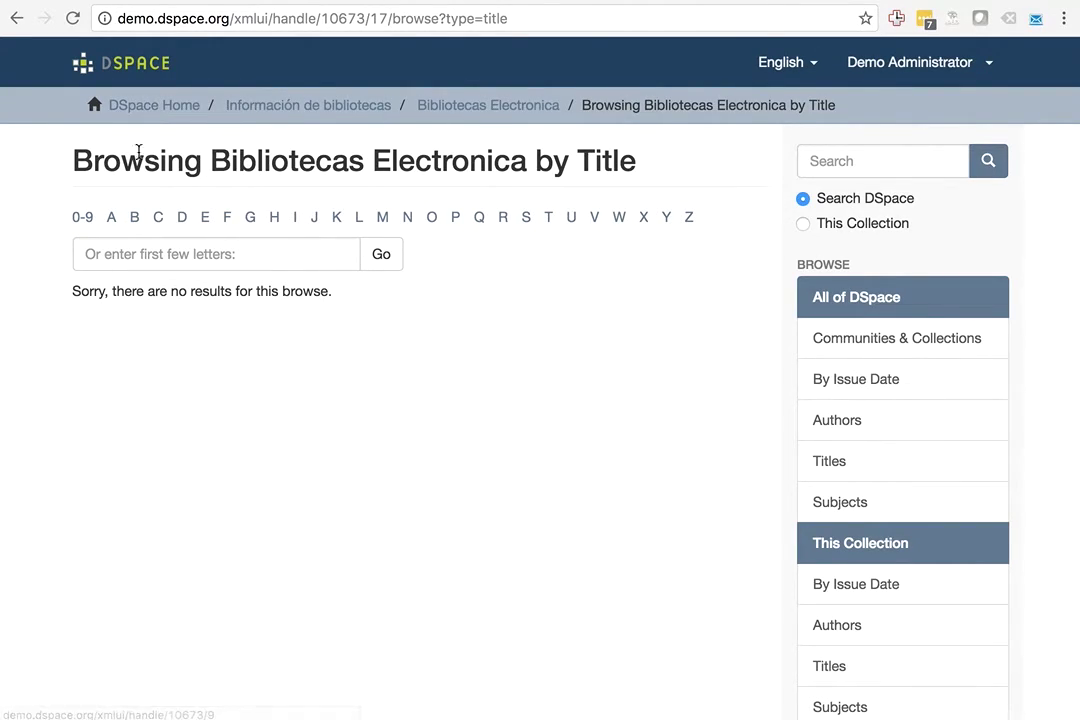
click(147, 115)
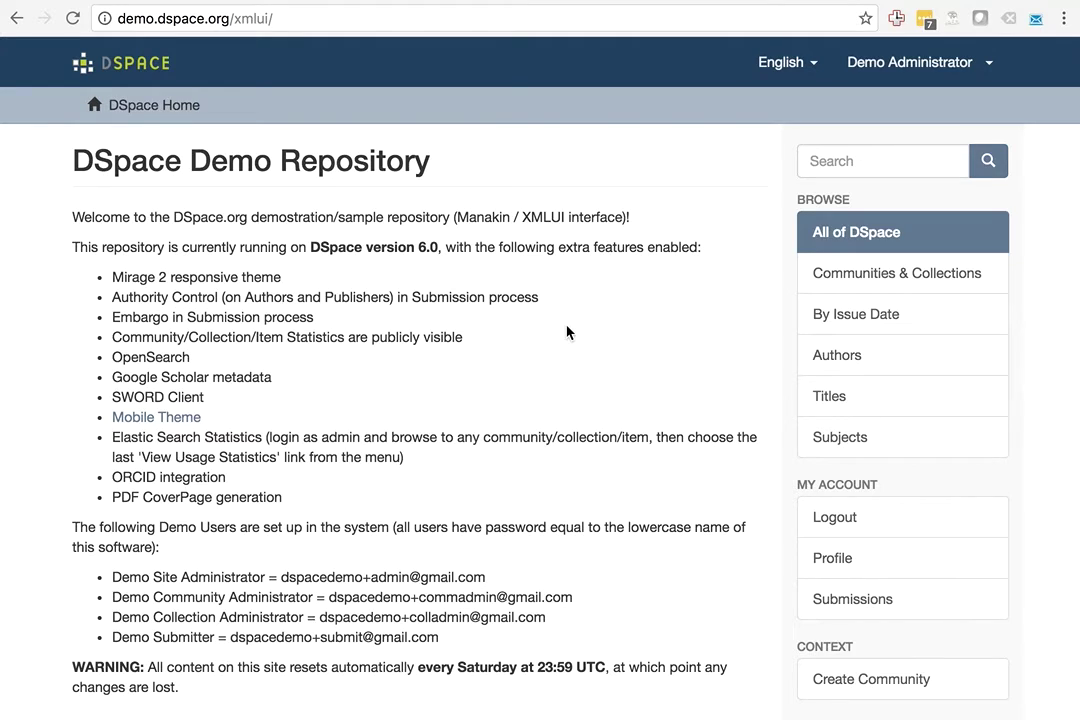
- Go to Authorizations in the sidebar and launch the item wildcard policy admin tool again
scroll(893, 607, down, 5)
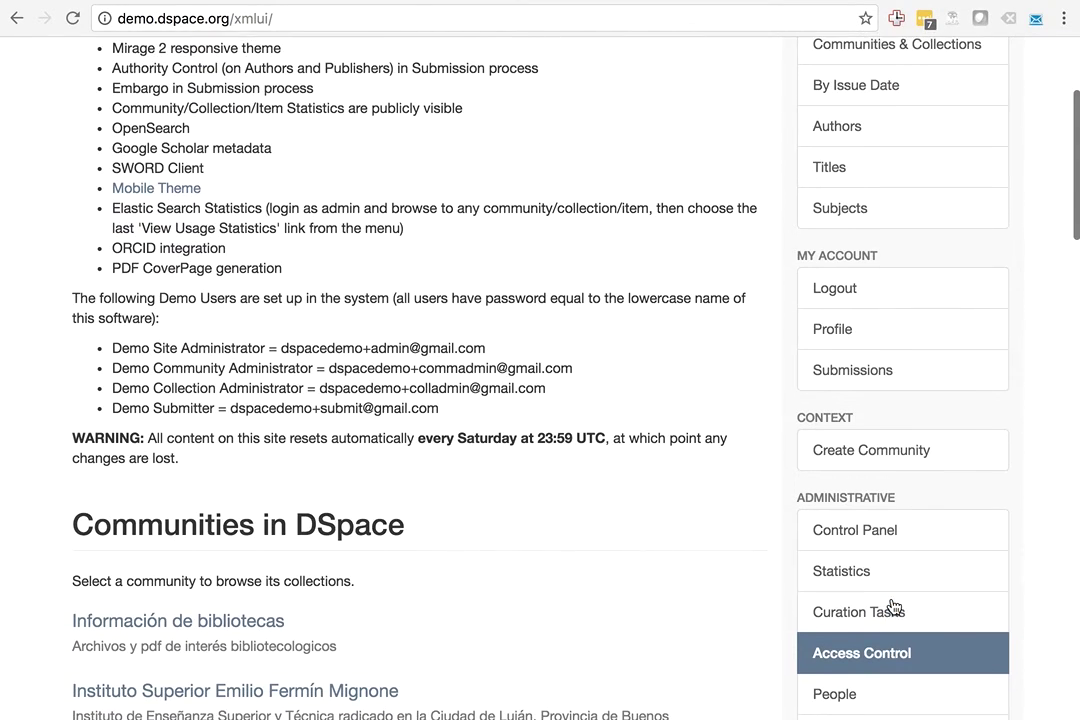
scroll(893, 607, down, 4)
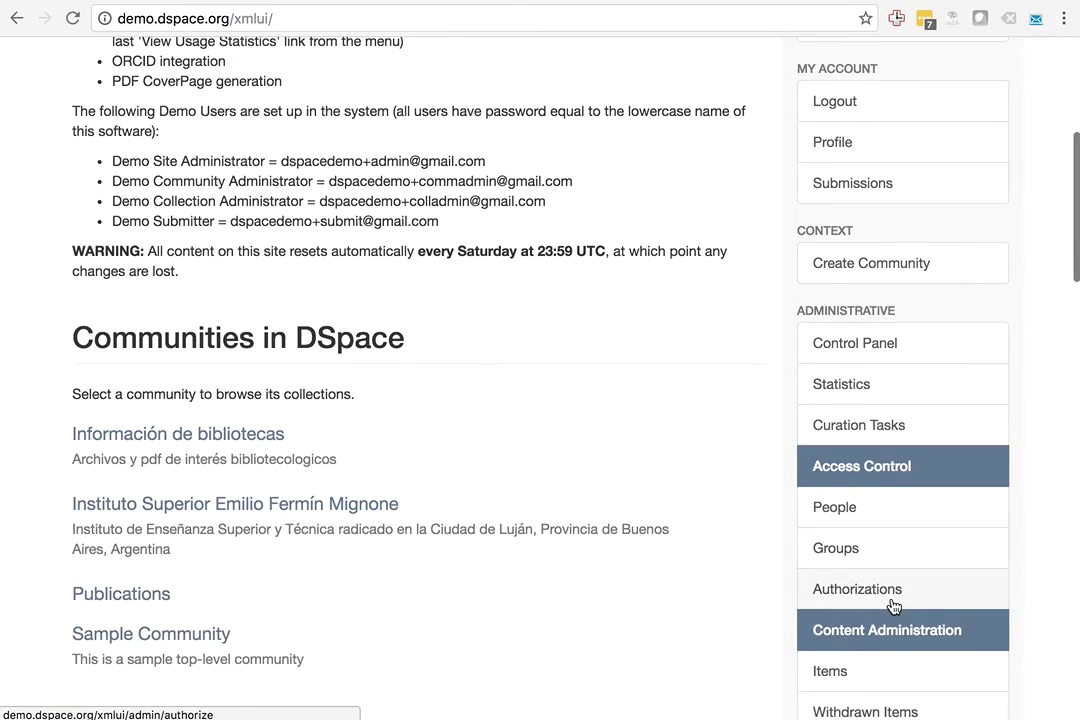
click(893, 605)
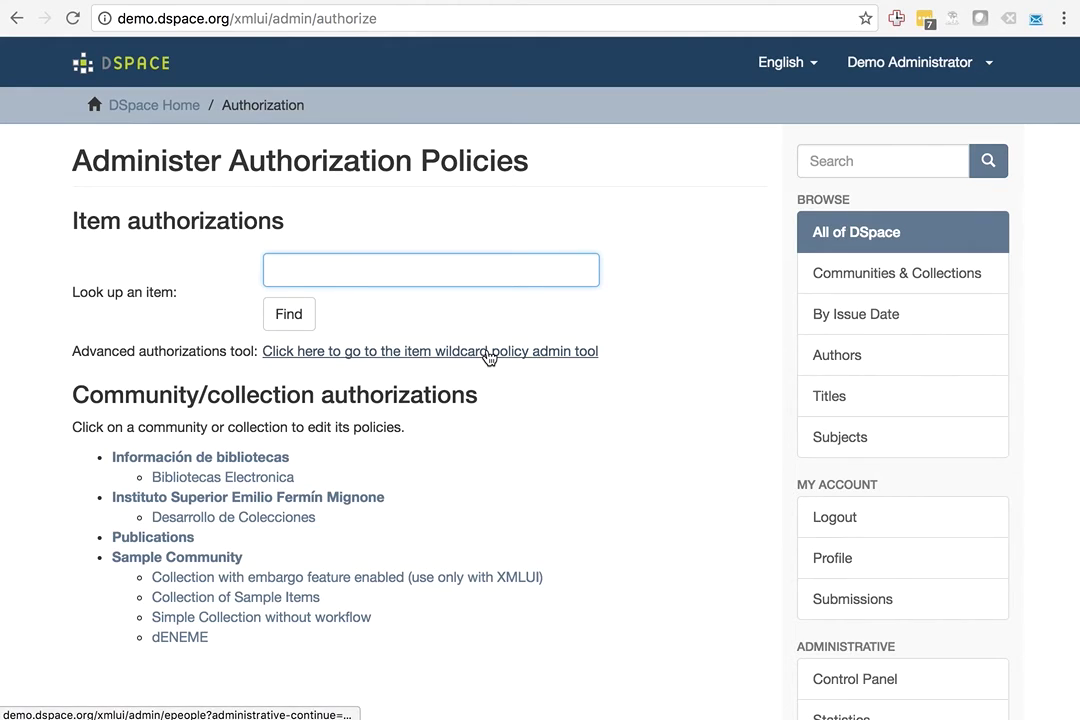
click(489, 352)
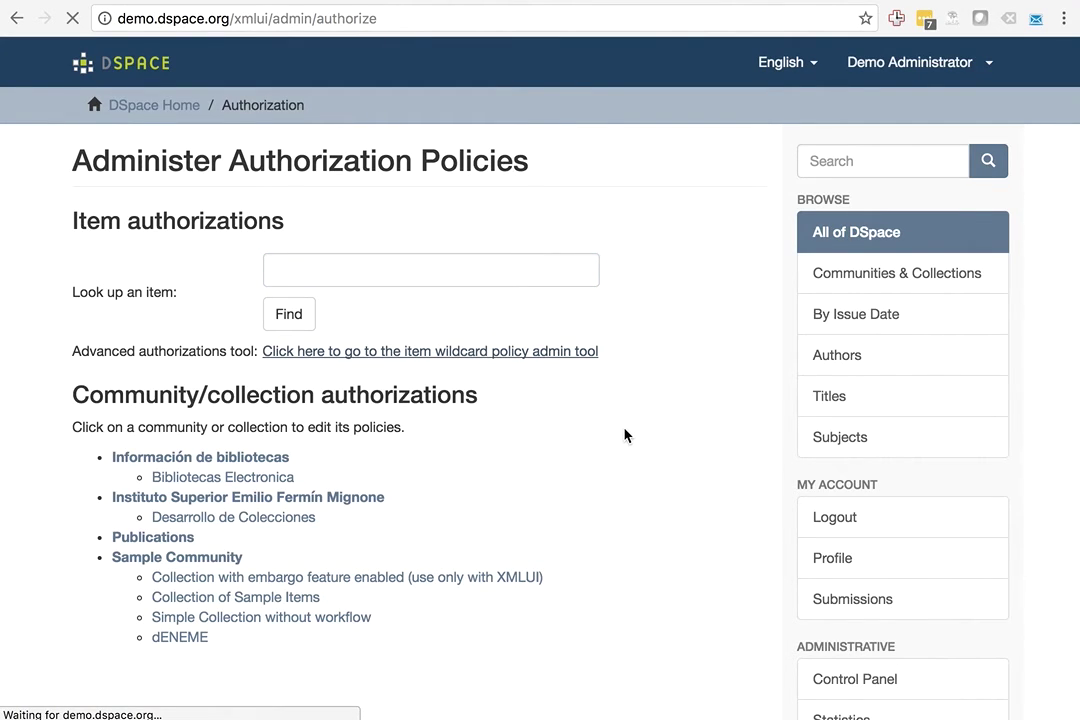
scroll(624, 434, down, 7)
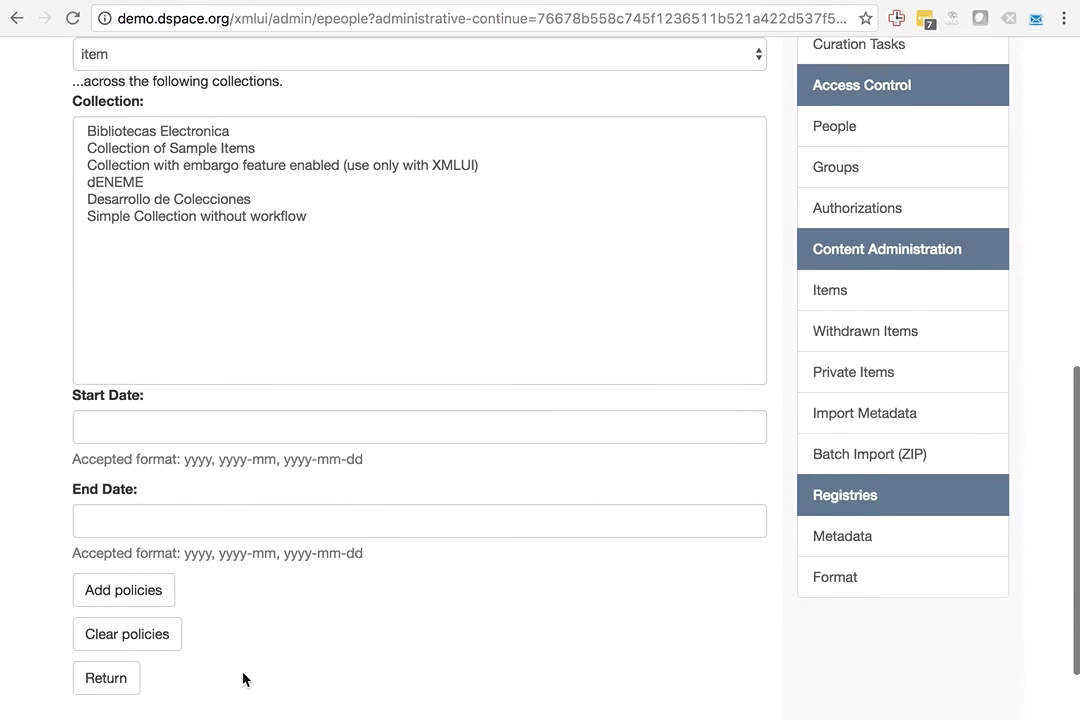
scroll(439, 627, up, 4)
scroll(438, 627, up, 5)
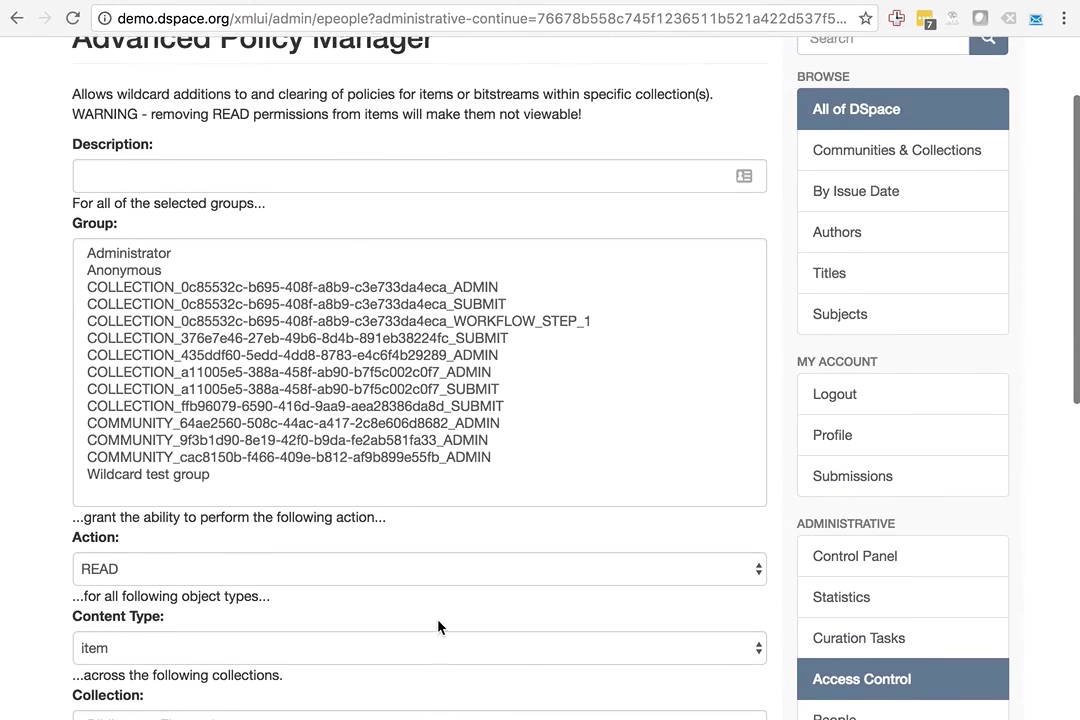